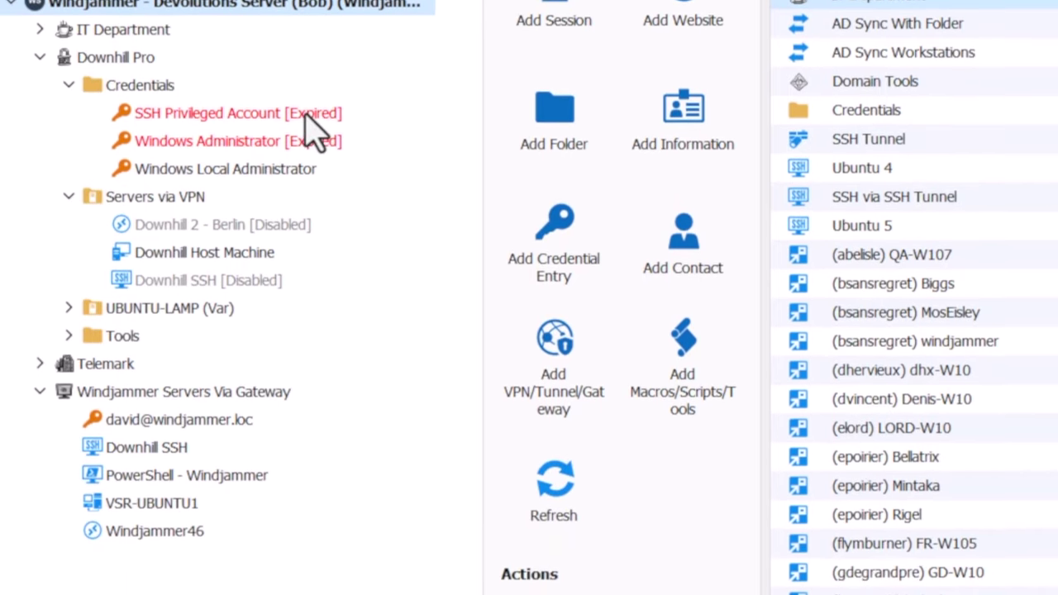
Open the SSH Privileged Account entry in the Downhill Pro credentials, both in Remote Desktop Manager and in Devolutions Server.
click(308, 129)
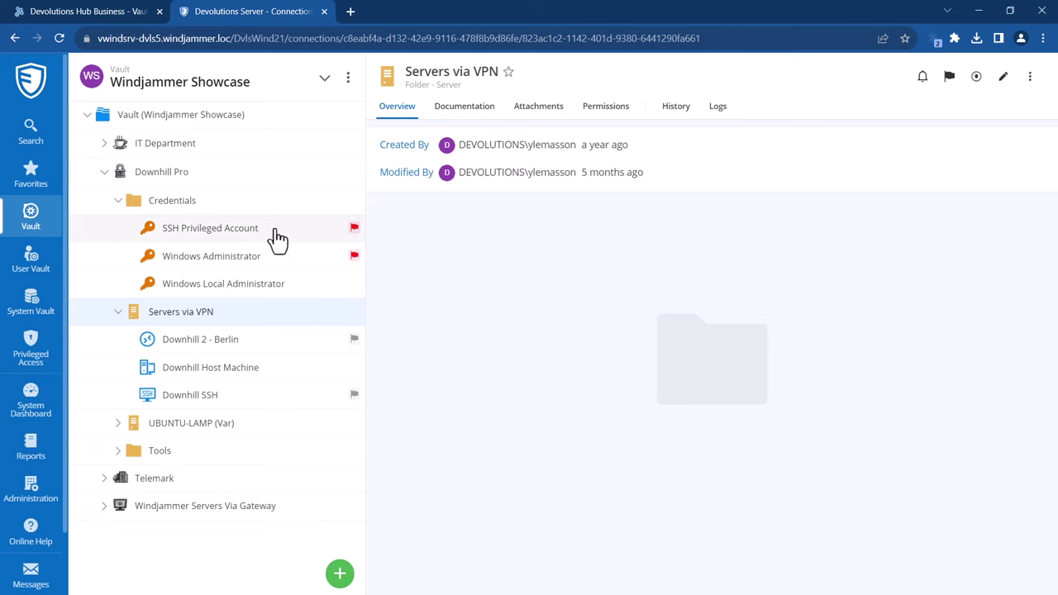
click(269, 232)
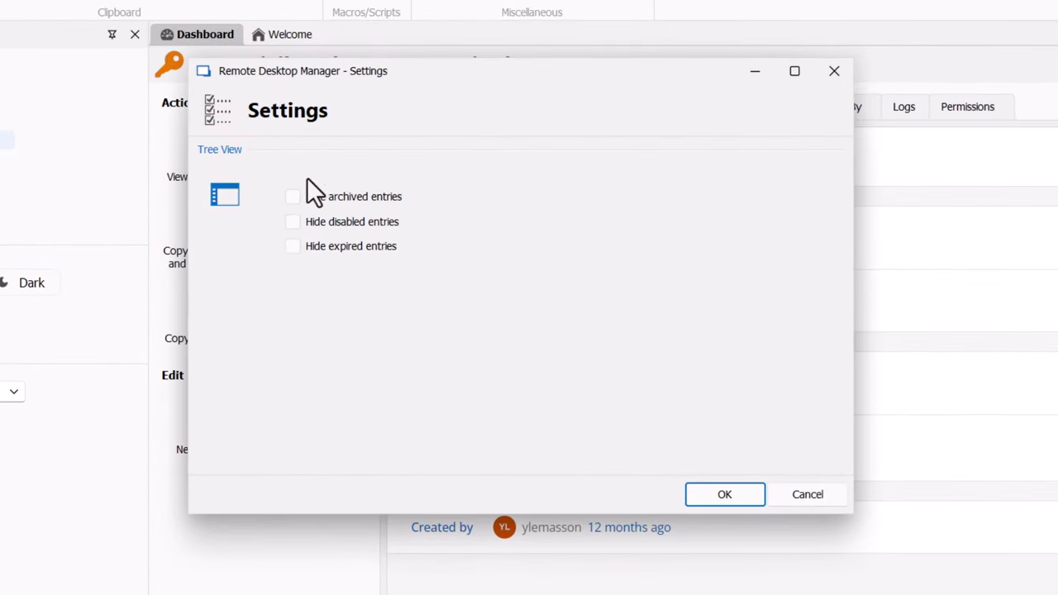
In Remote Desktop Manager, hide archived, disabled and expired entries in the tree view and return to the vault's entries.
click(294, 198)
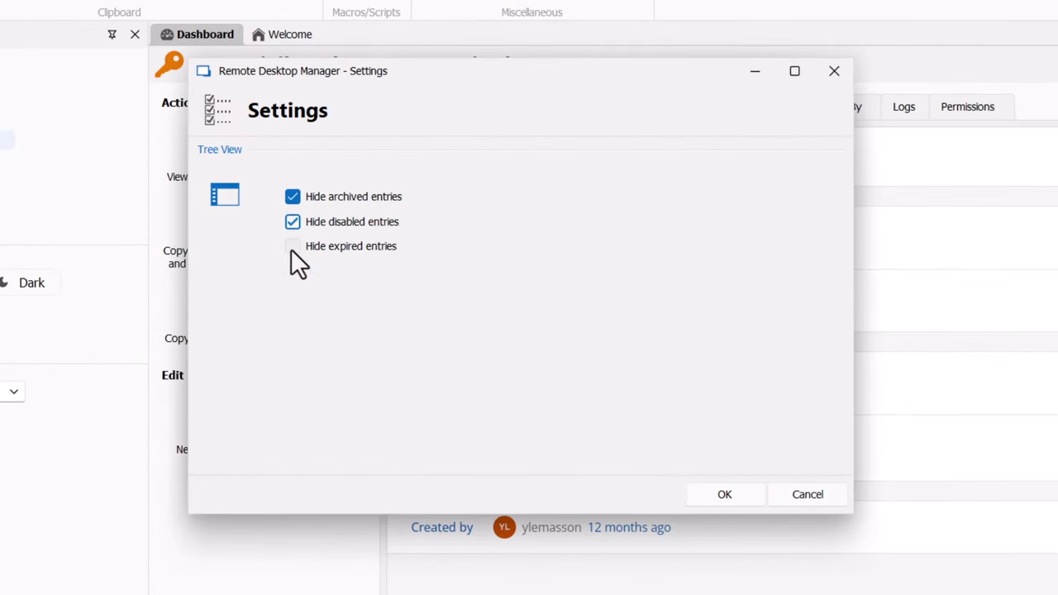
click(293, 247)
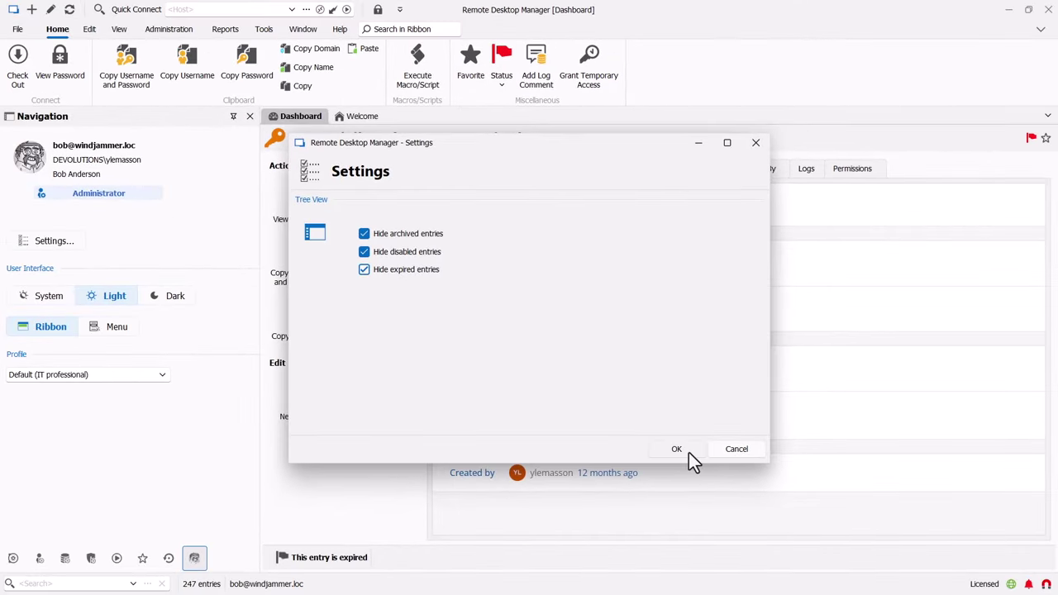
click(686, 451)
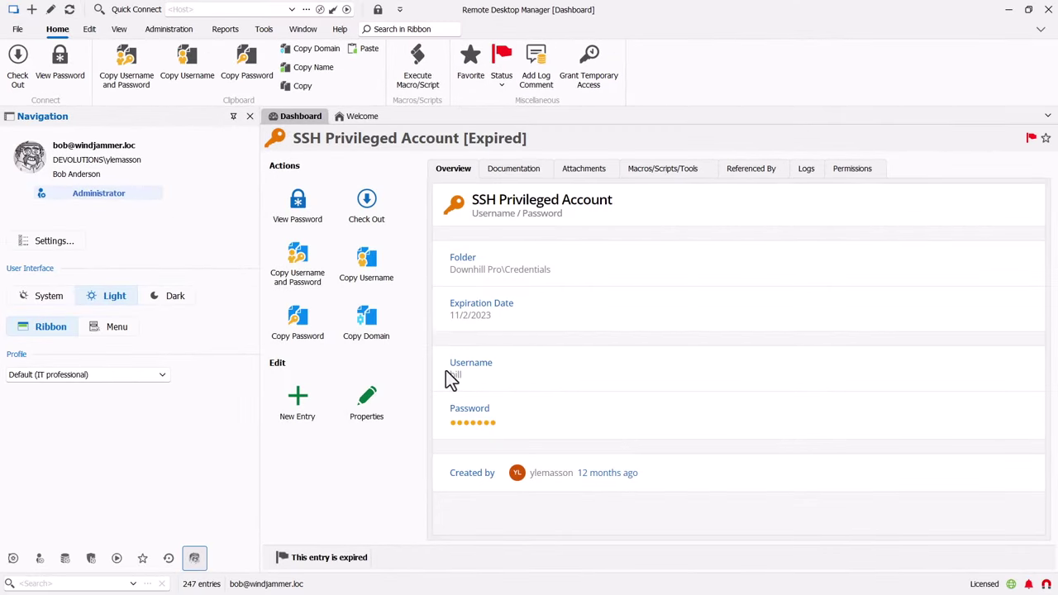
click(14, 558)
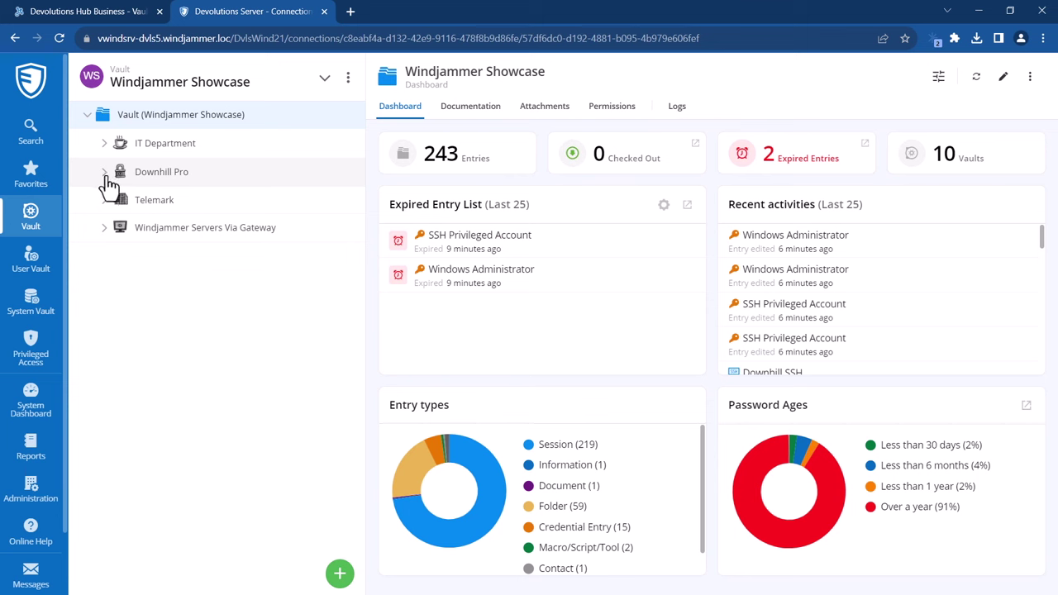
In Devolutions Server, expand the Downhill Pro folder along with its Credentials and Servers via VPN subfolders.
click(105, 174)
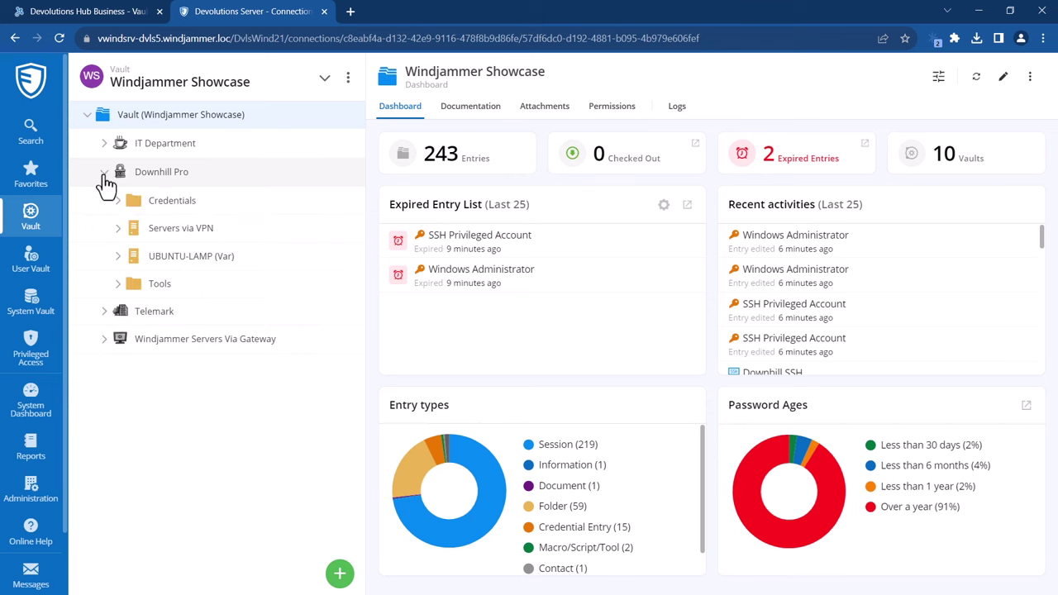
click(108, 207)
click(118, 257)
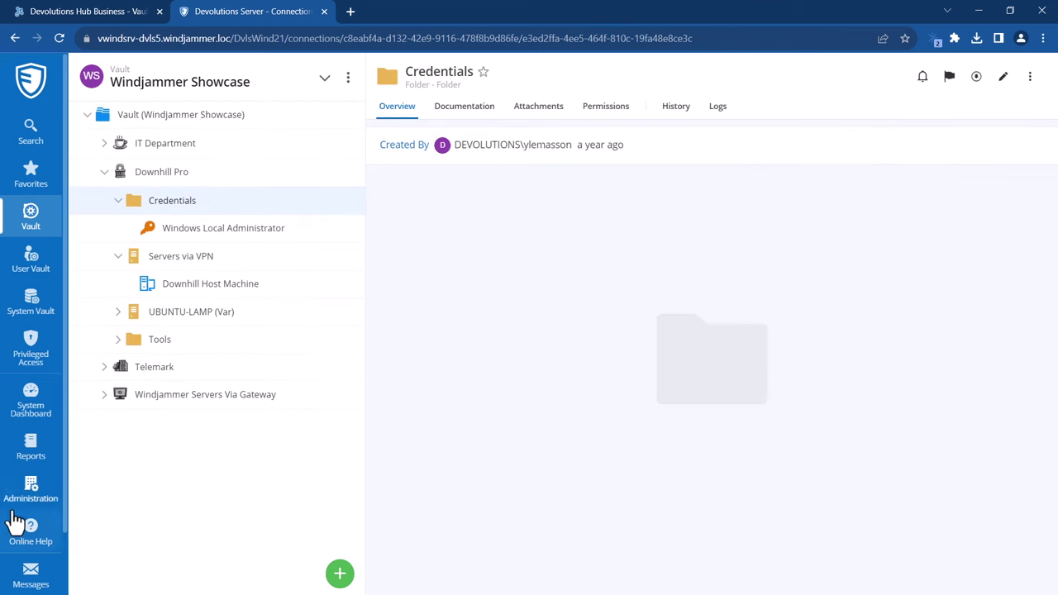
Open the User Interface section of the account settings in Devolutions Server.
scroll(63, 465, down, 2)
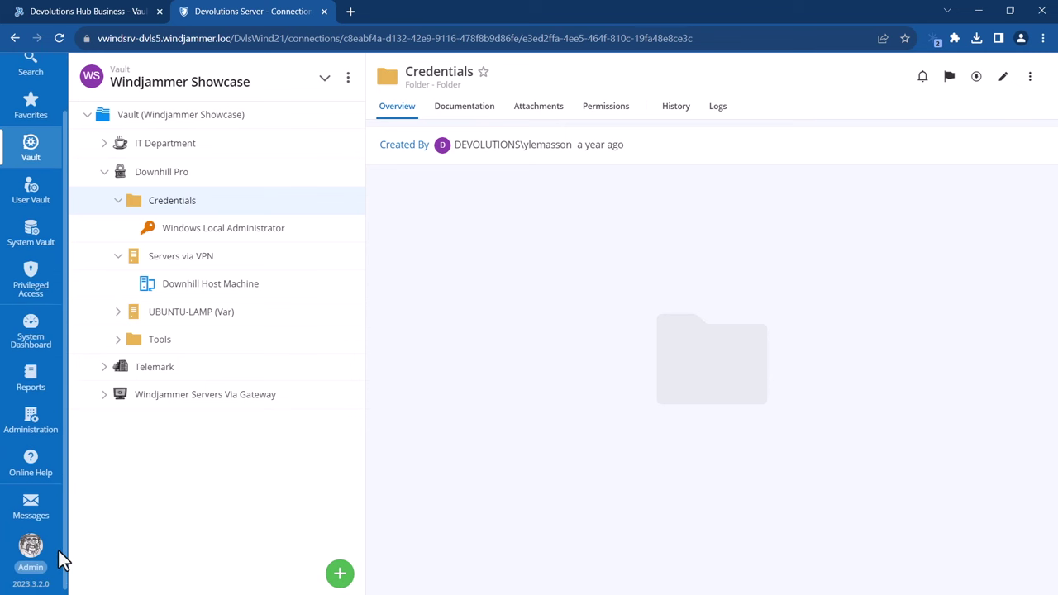
click(35, 562)
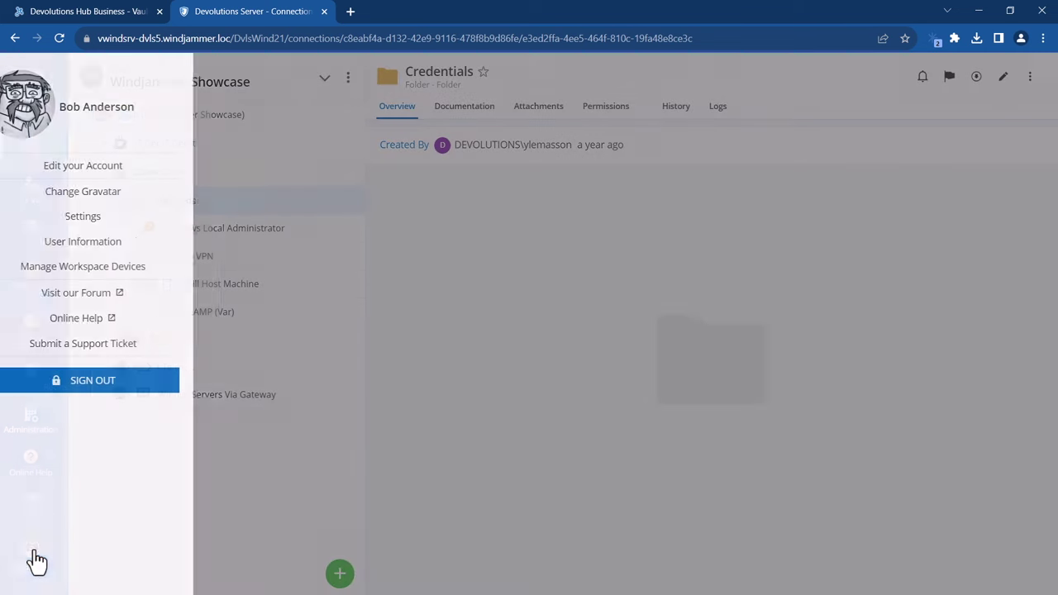
click(125, 228)
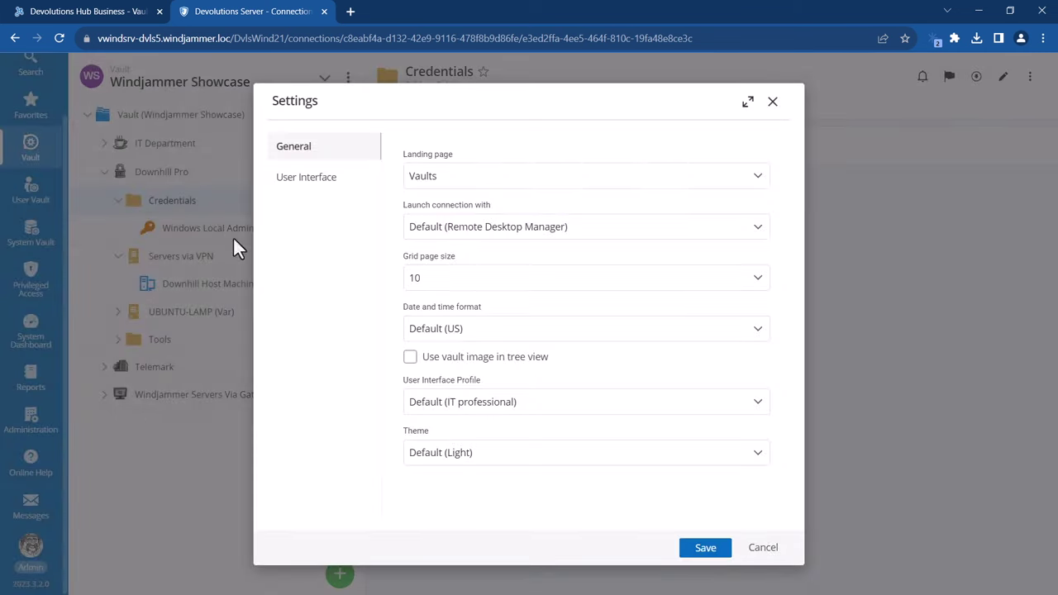
click(296, 185)
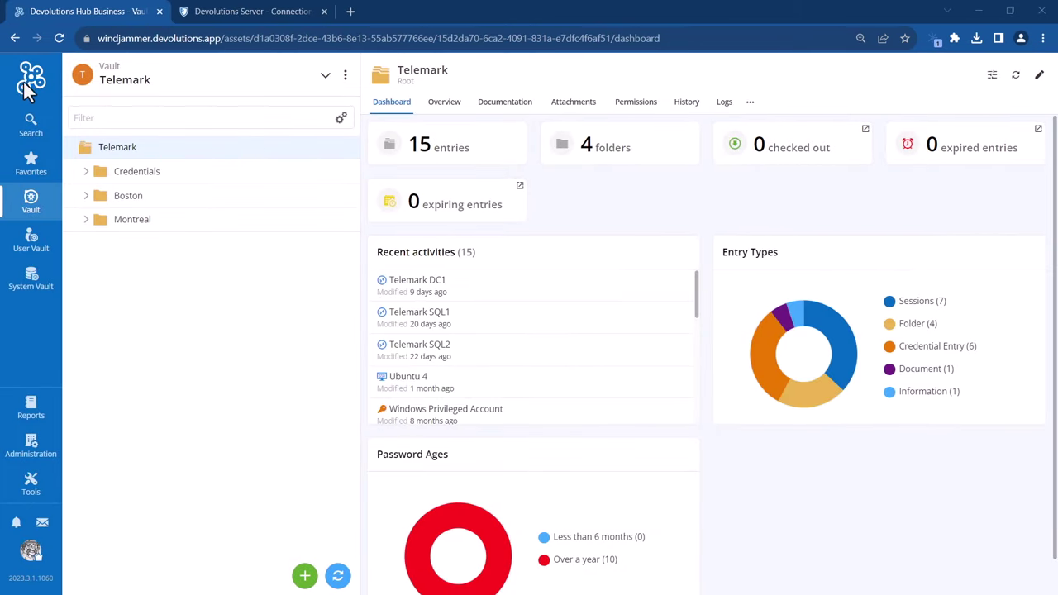
In Devolutions Hub Business, review the tree view options for hiding entries in the account's user interface settings, and close them.
click(29, 552)
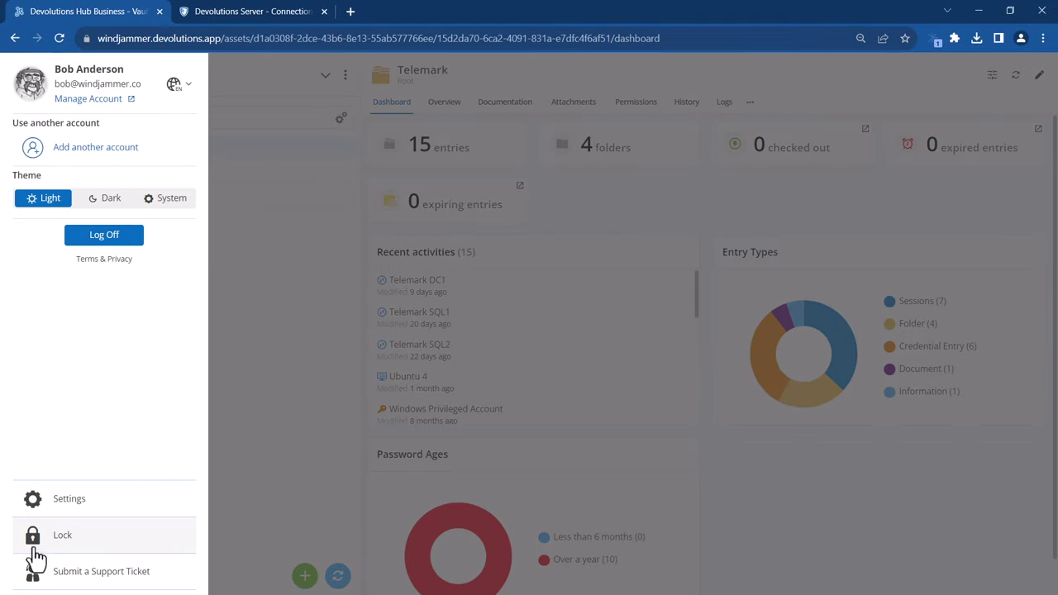
click(60, 506)
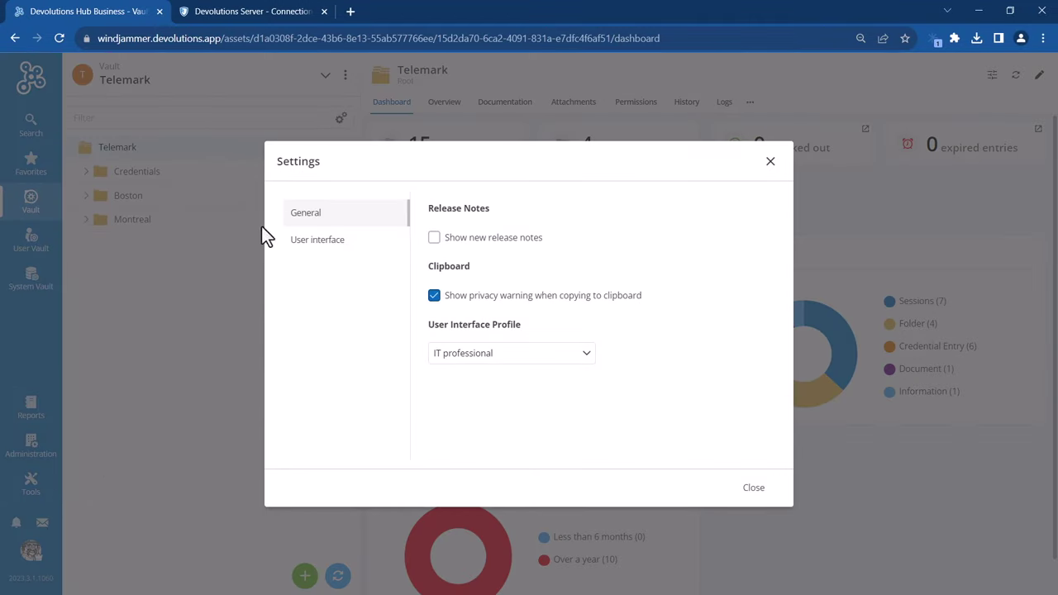
click(310, 240)
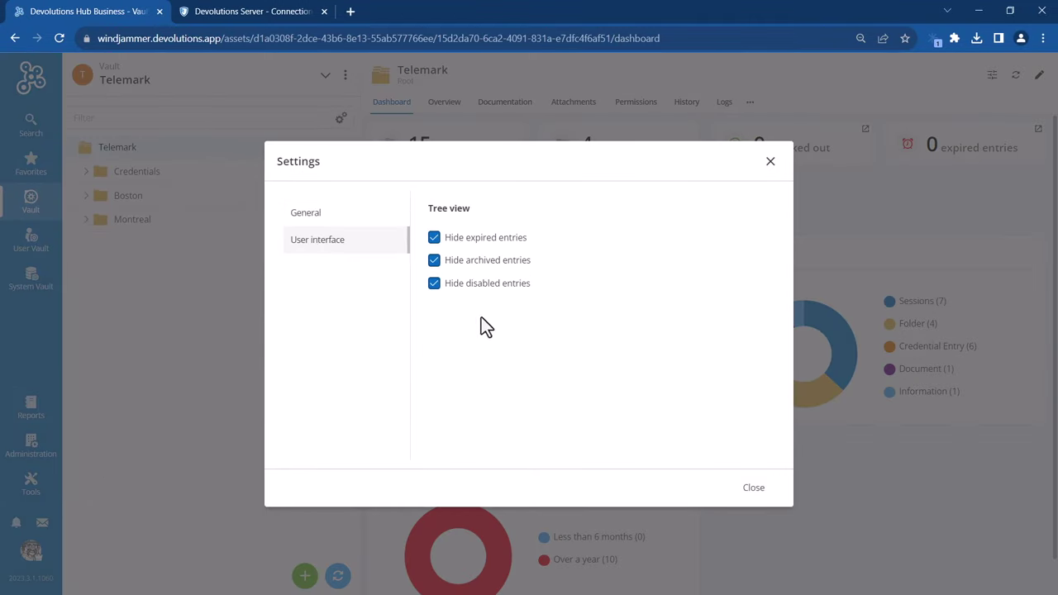
click(754, 489)
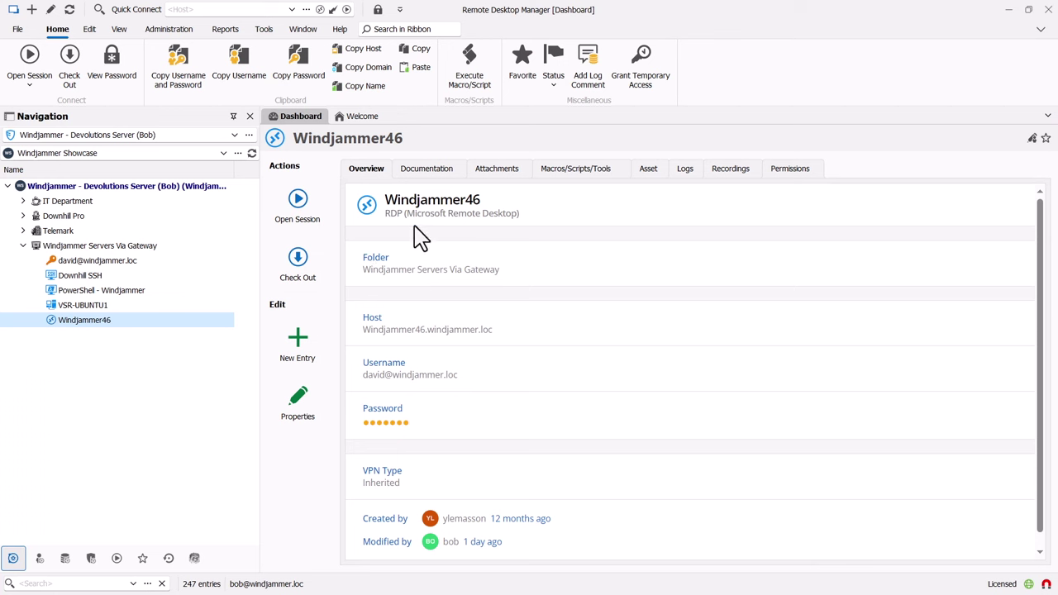
In Remote Desktop Manager, review the recording options in the Windjammer46 entry's Session Recording properties and cancel without changes.
click(300, 404)
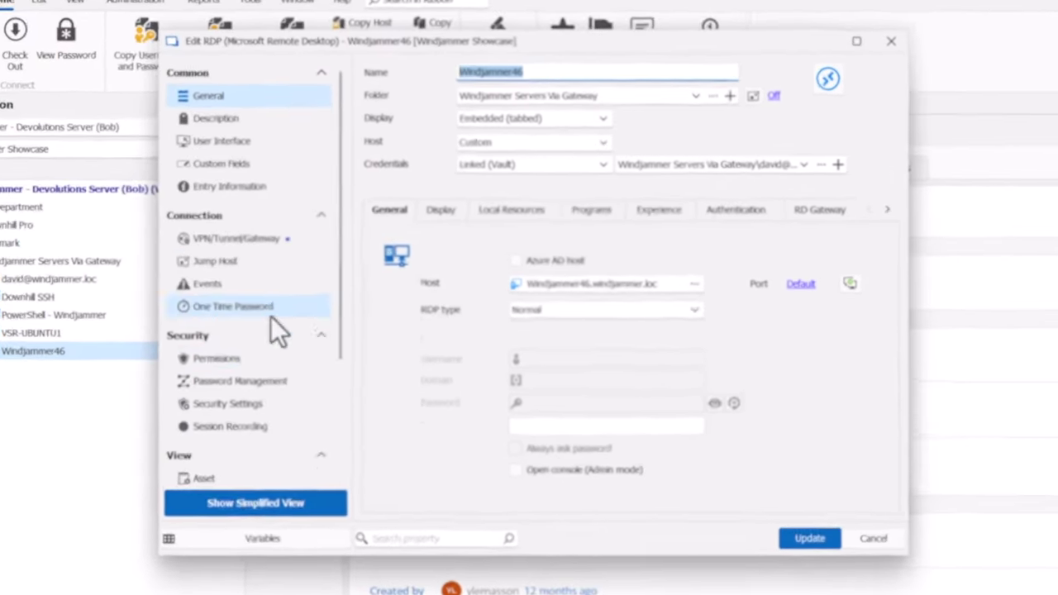
click(216, 427)
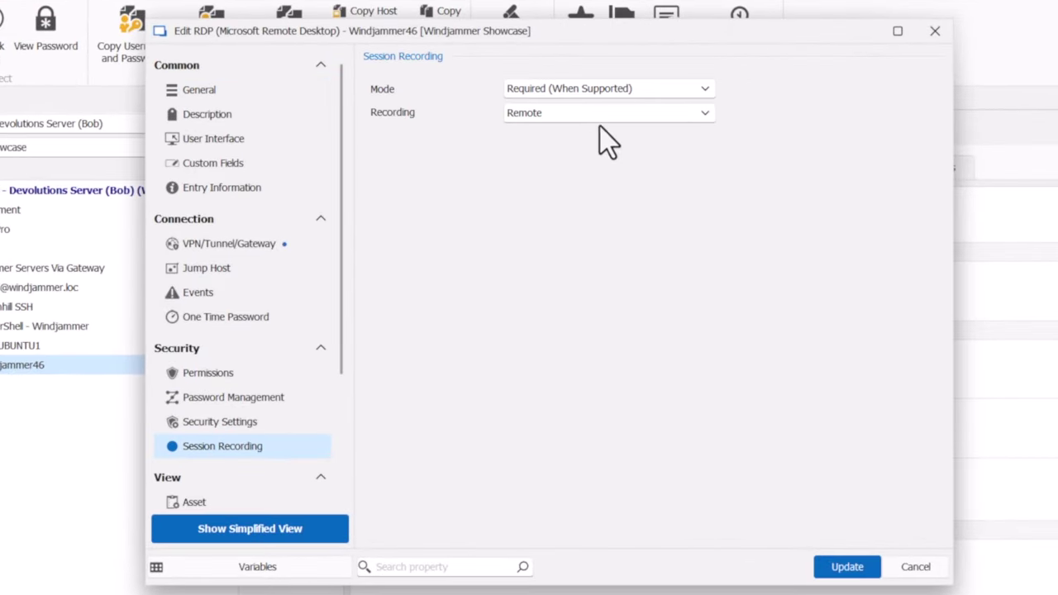
click(547, 116)
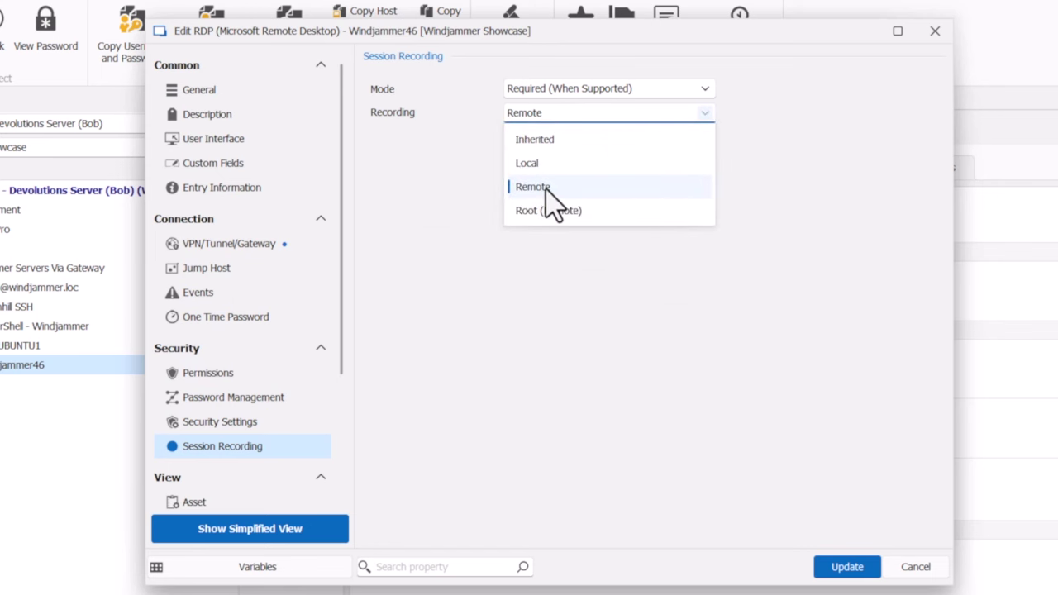
click(892, 326)
click(916, 566)
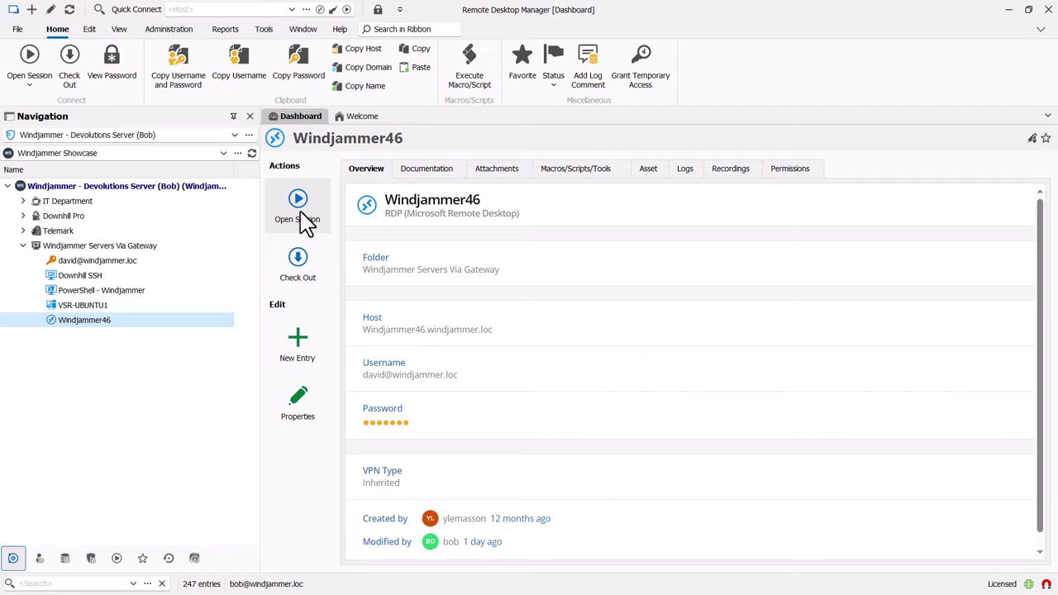
Open the Windjammer46 remote session, replace the text of the Hello note with "Hi ya'll!" and save the file.
click(299, 206)
mouse_move(411, 121)
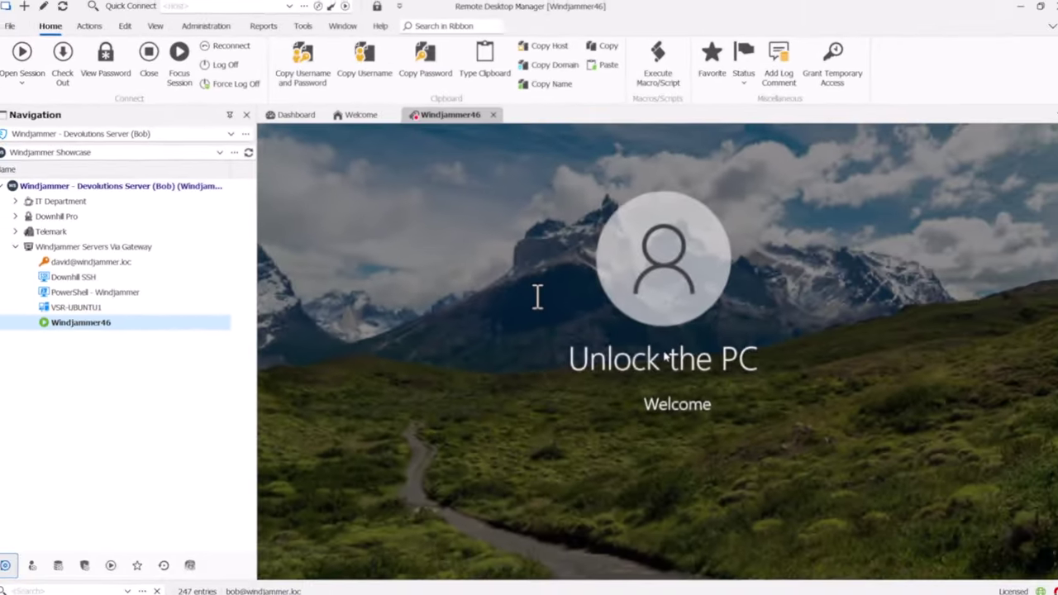
shift+click(407, 248)
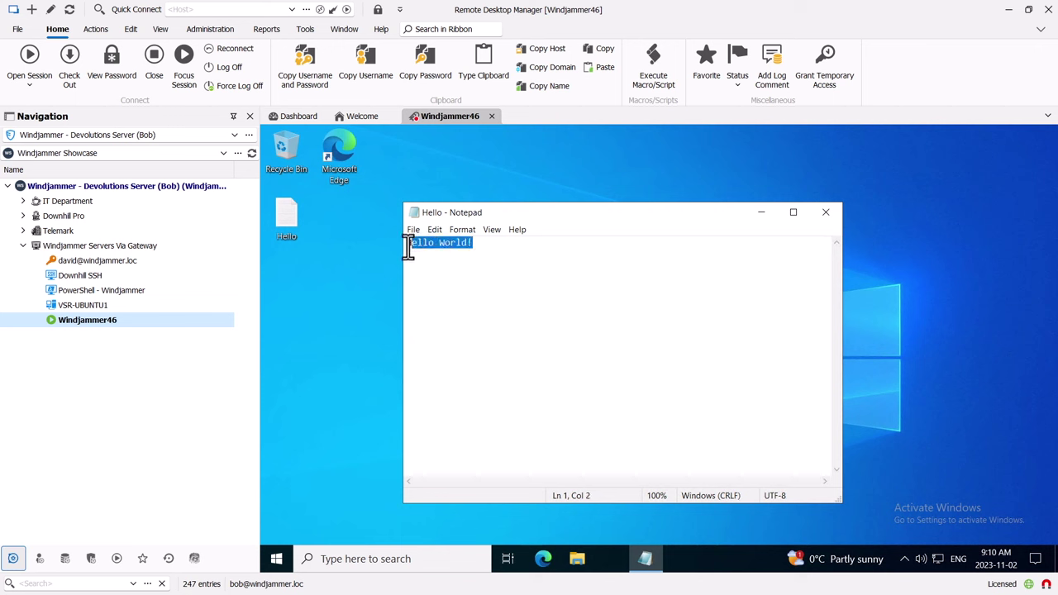
key(shift+Home)
key(BackSpace)
text(Hi )
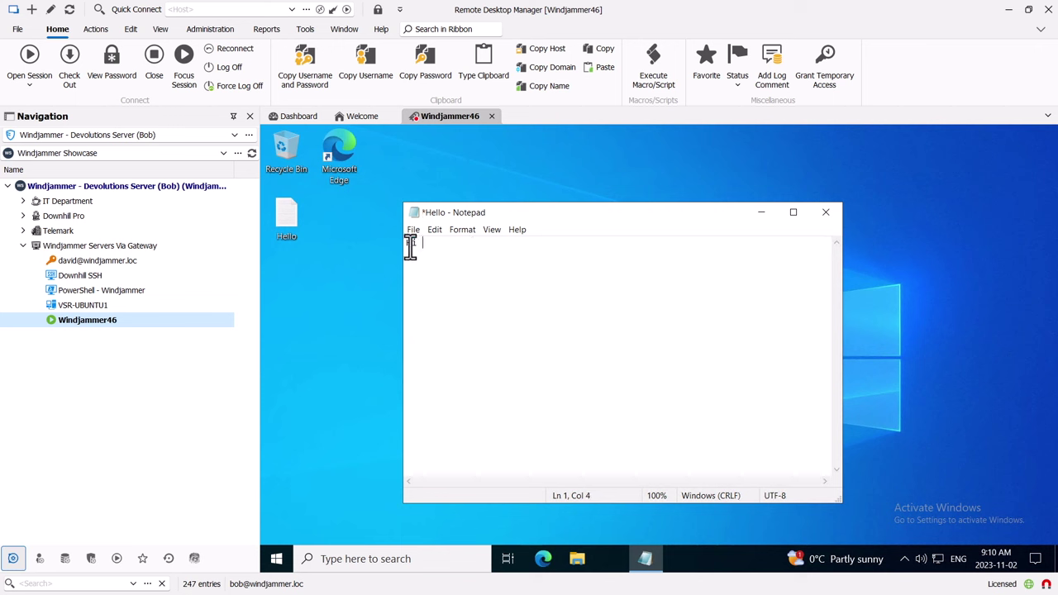
text(ya'll!)
click(414, 229)
click(426, 285)
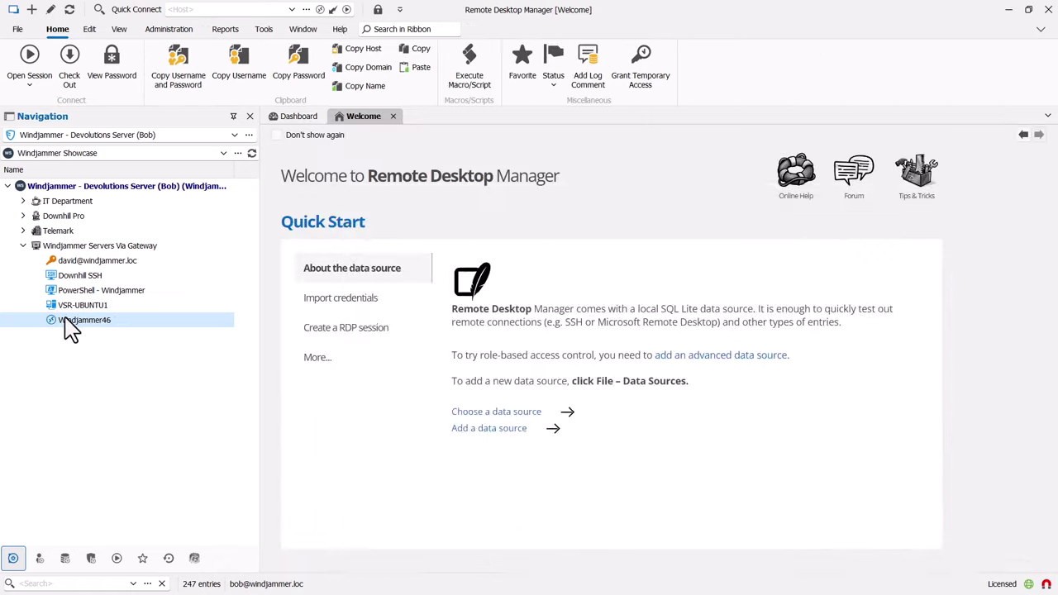
List the recordings of Windjammer46 and of the whole vault, and play the Windjammer46 recording from 11/2/2023 9:10 AM.
click(64, 318)
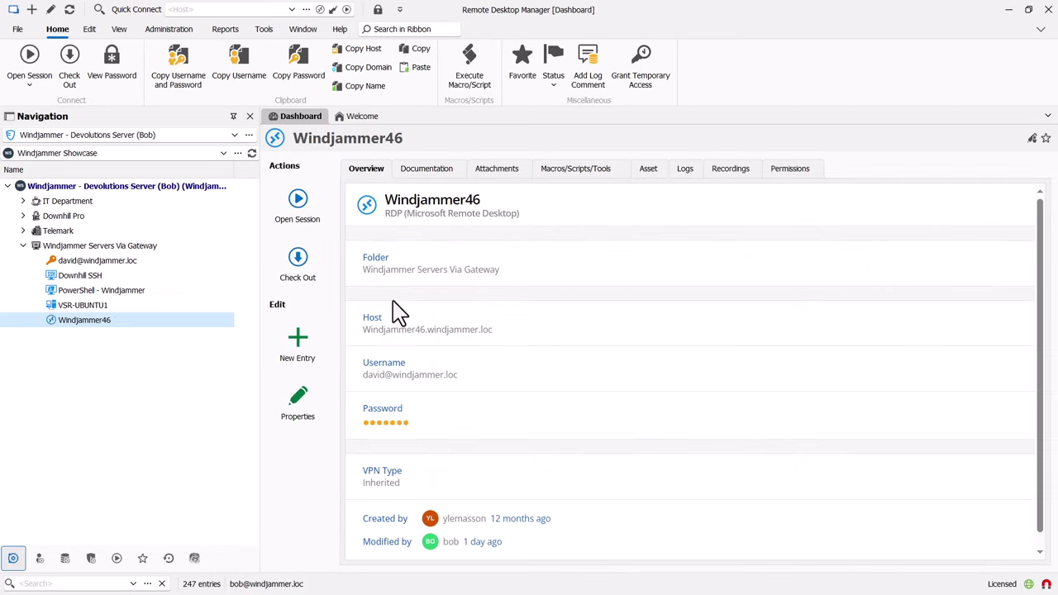
click(724, 171)
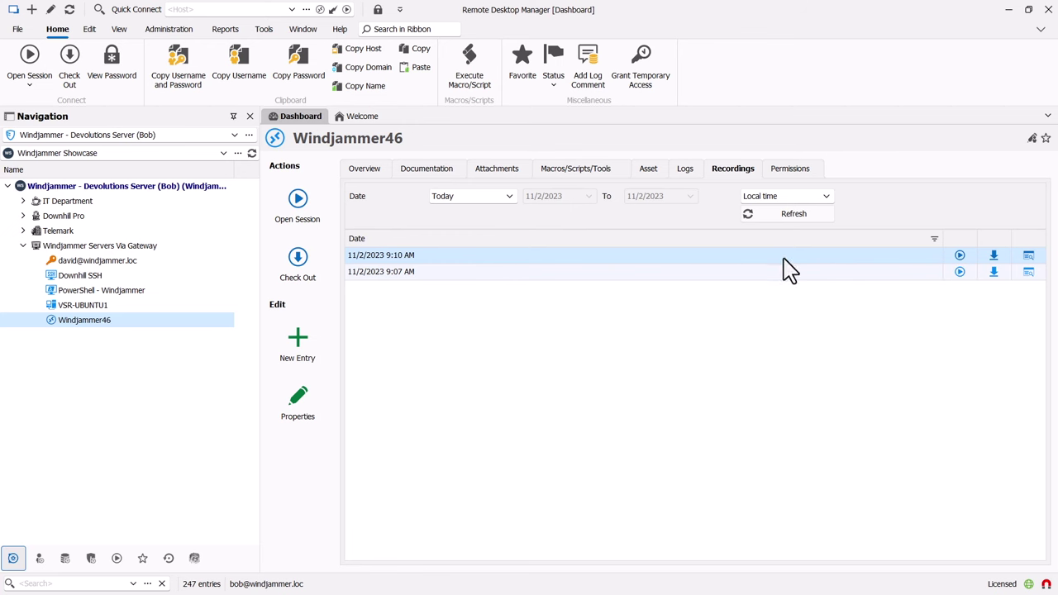
click(72, 187)
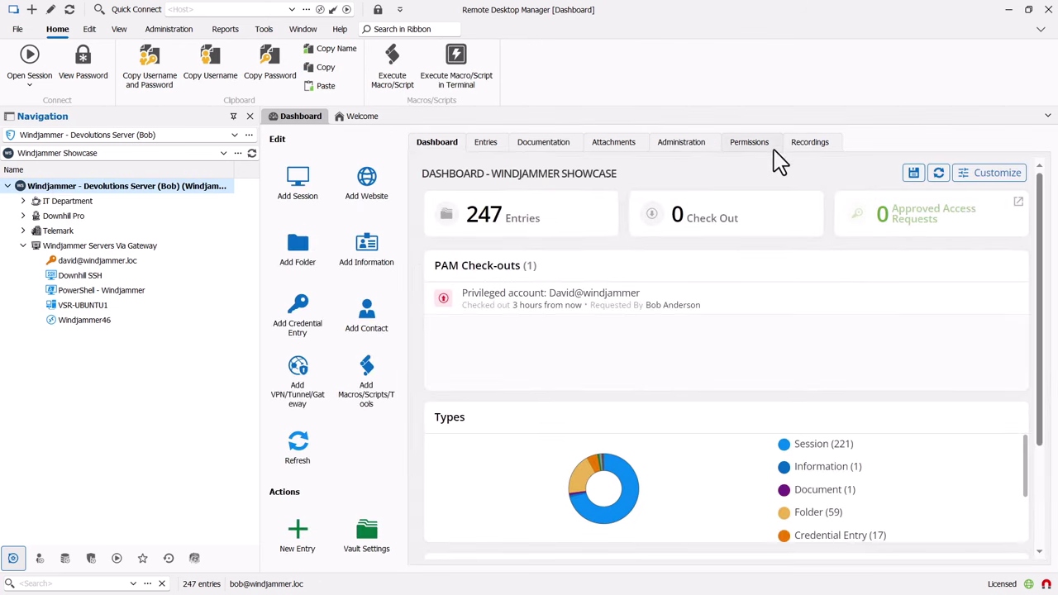
click(818, 147)
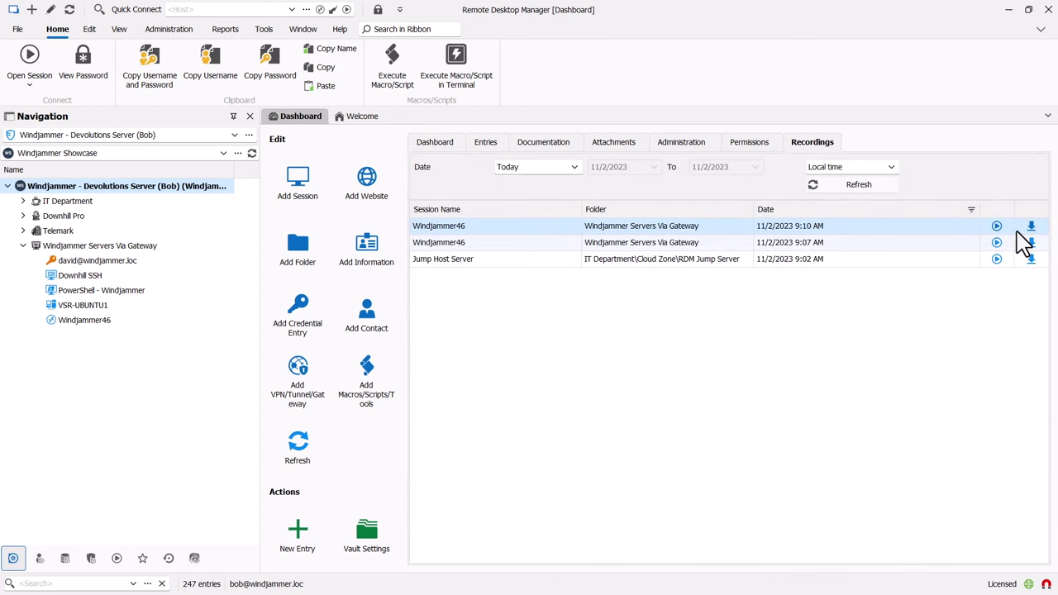
click(996, 227)
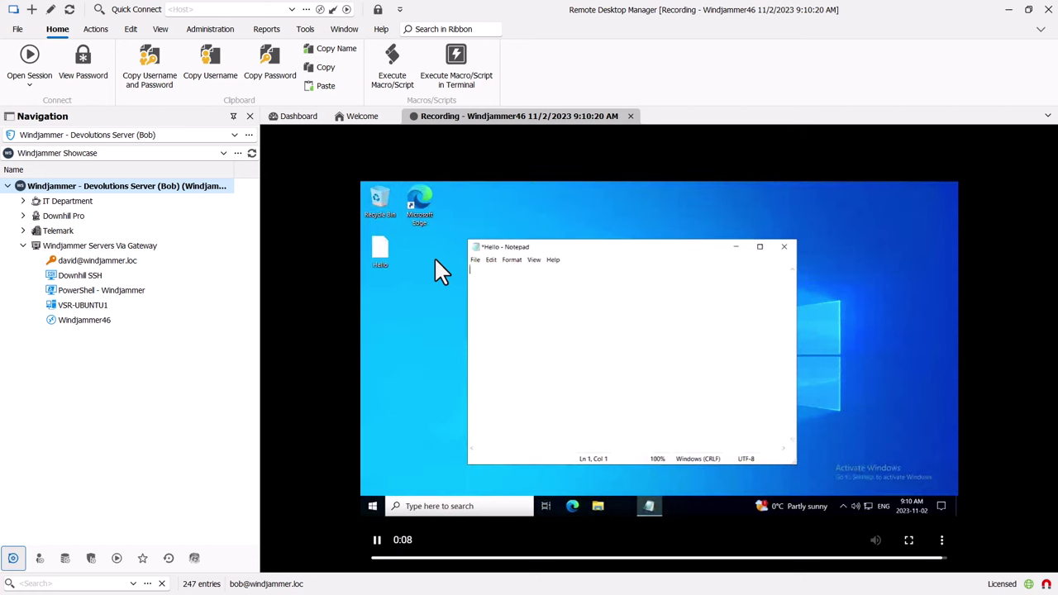
click(630, 116)
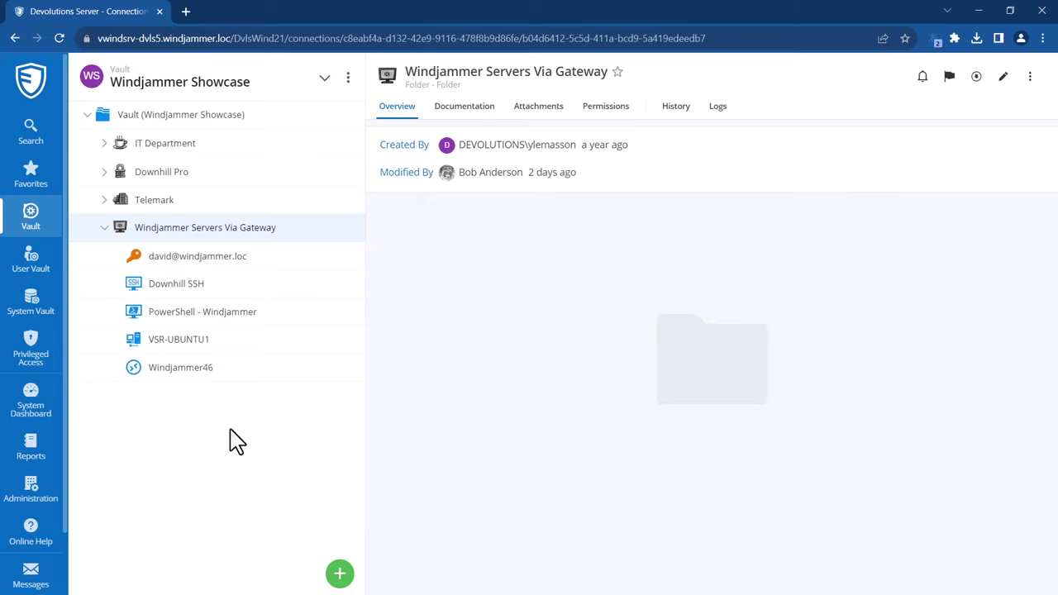
In Devolutions Server, examine the Windjammer46 entry's logs and play the session recording from 11/2/2023 9:10 AM.
click(166, 261)
click(185, 376)
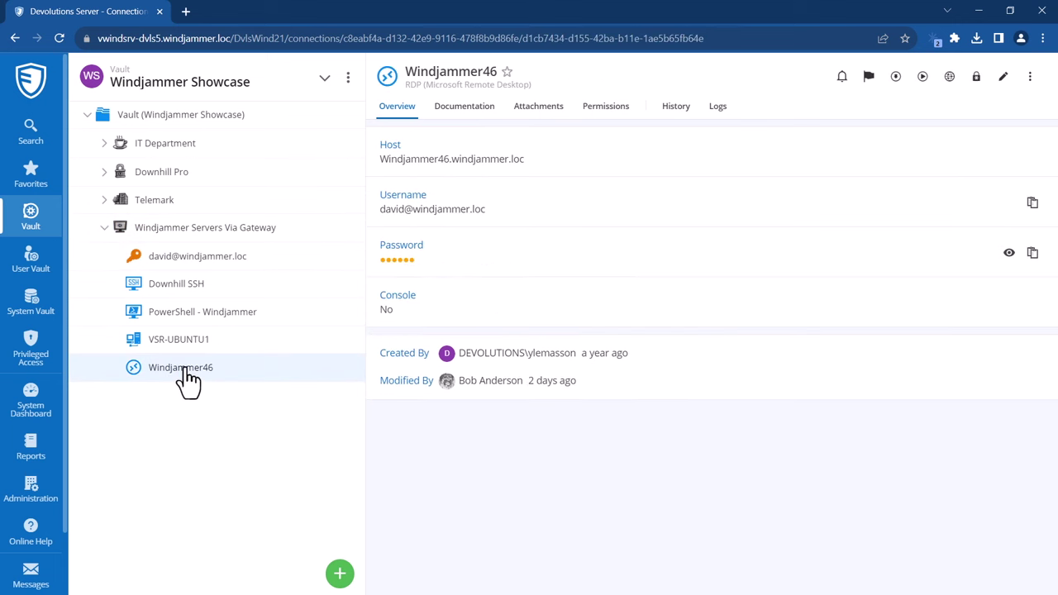
click(719, 109)
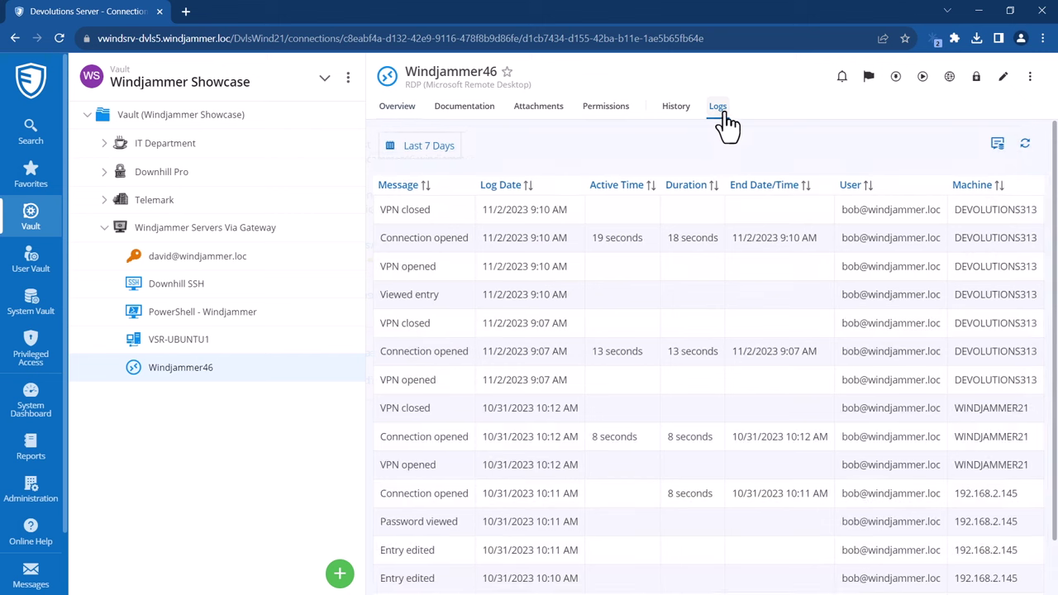
scroll(643, 548, down, 1)
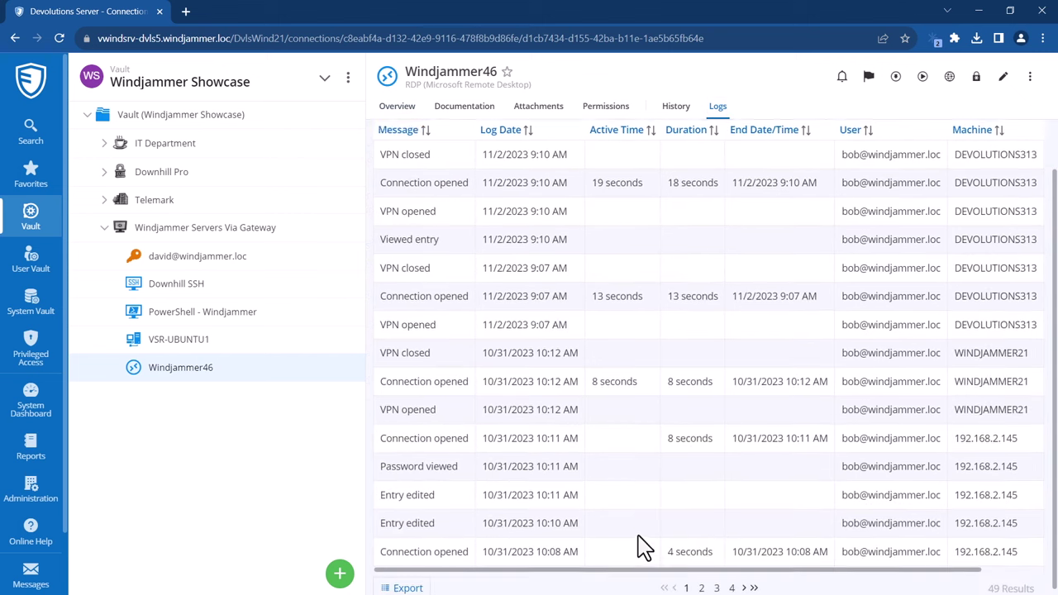
drag(647, 565, 822, 567)
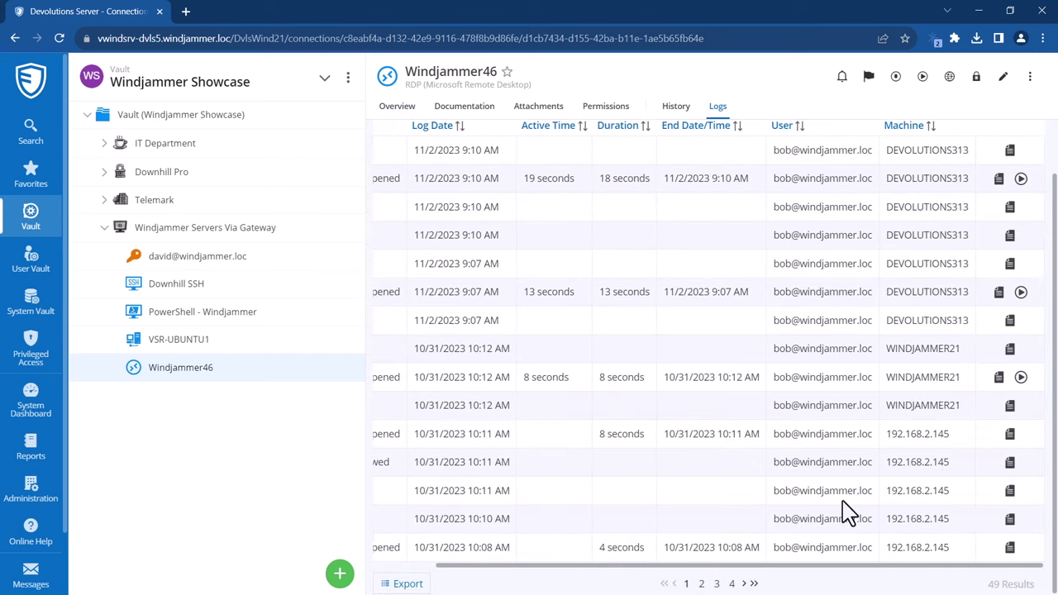
scroll(851, 504, up, 1)
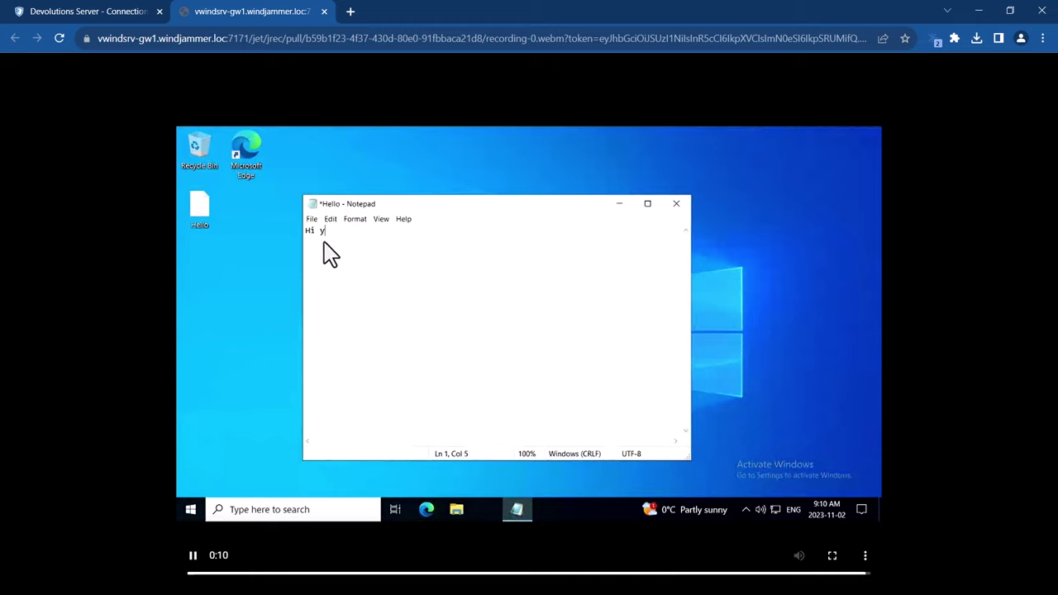
Close the browser page that plays the session recording.
click(324, 11)
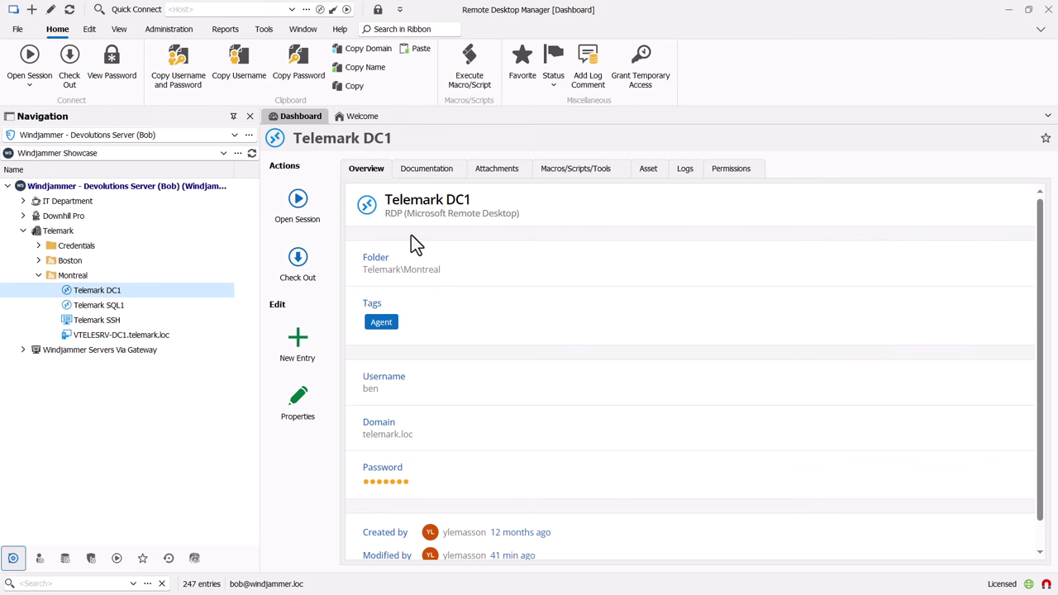
In Remote Desktop Manager, set Enable mouse jiggler to Yes with a 15-second interval in the Telemark DC1 entry's Experience properties and update the entry.
click(311, 400)
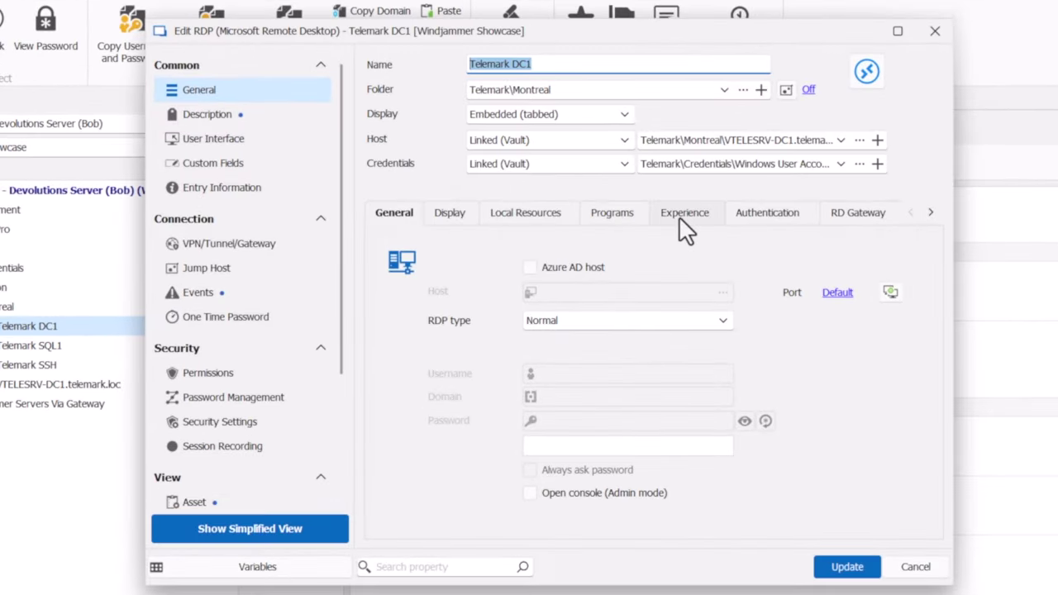
click(674, 213)
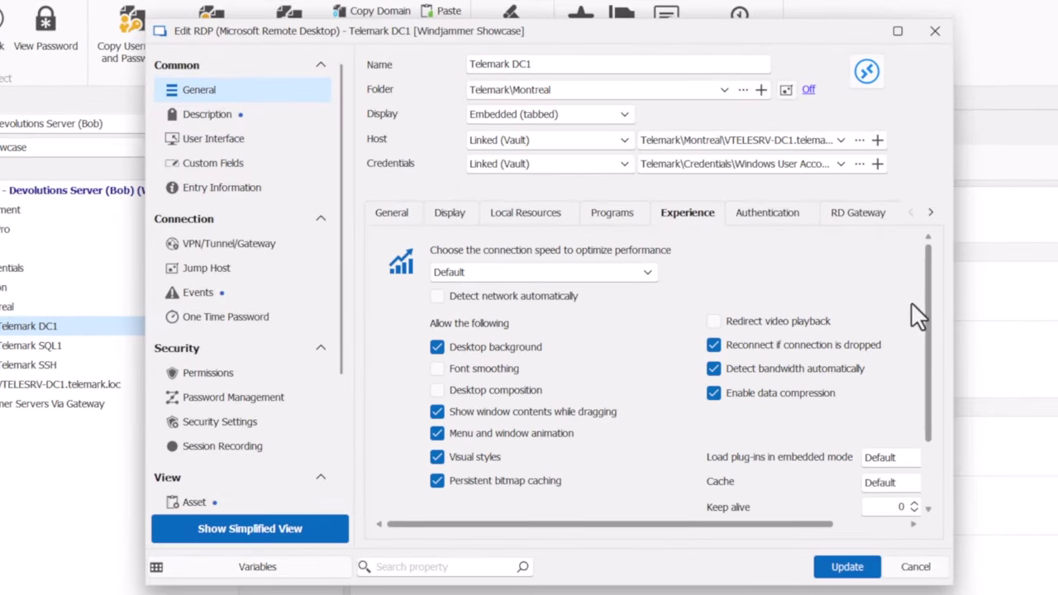
drag(925, 314, 931, 383)
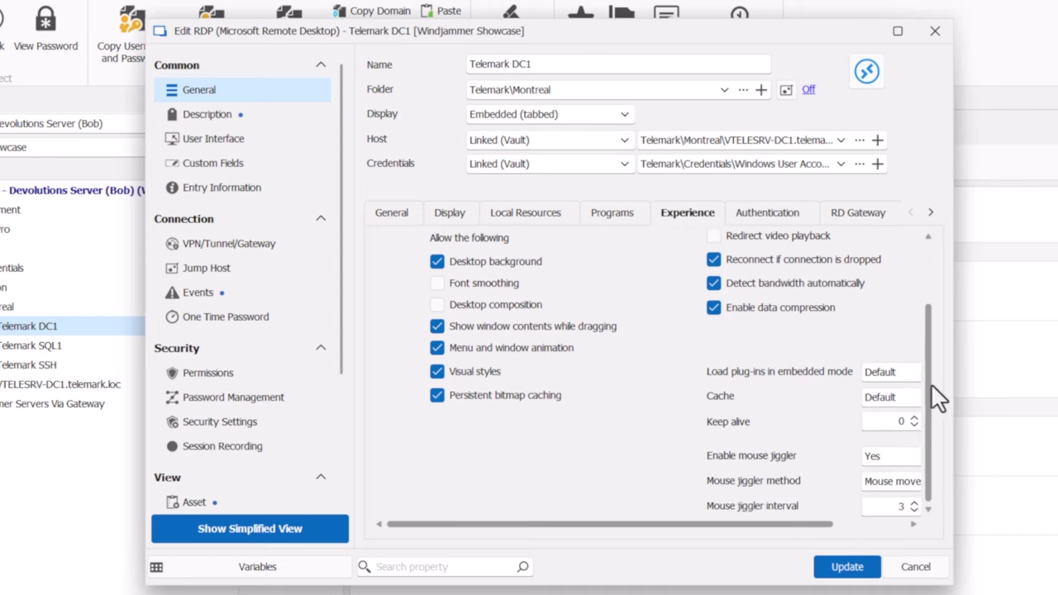
click(875, 456)
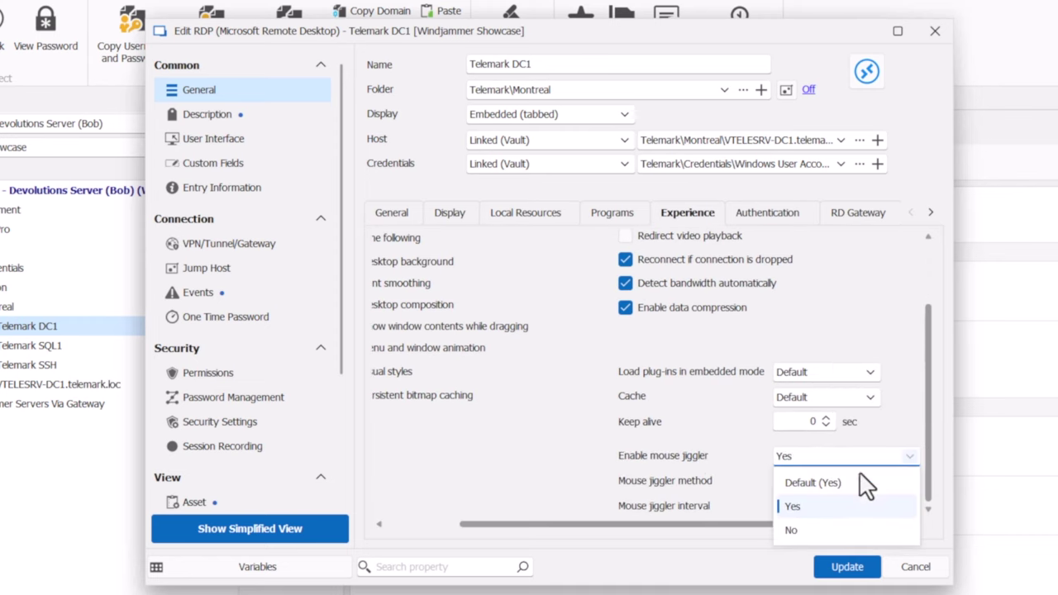
click(815, 506)
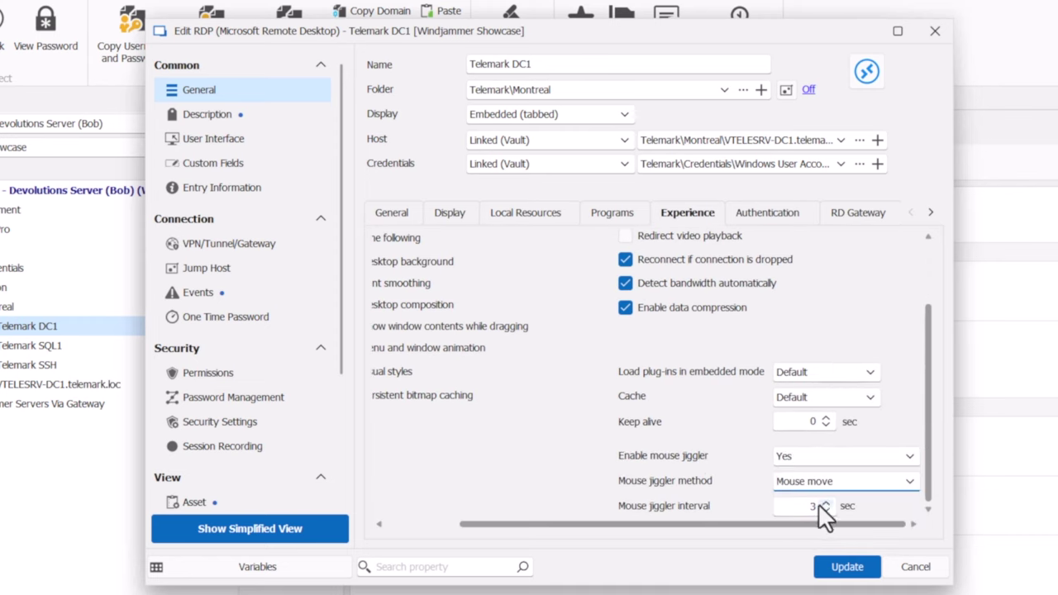
click(808, 508)
text(15)
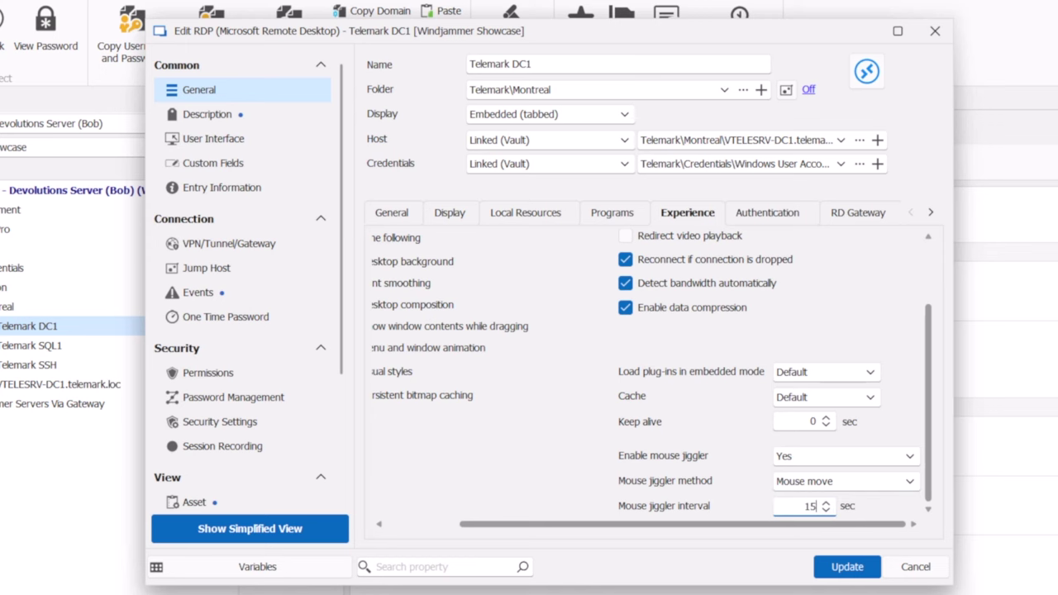
click(852, 567)
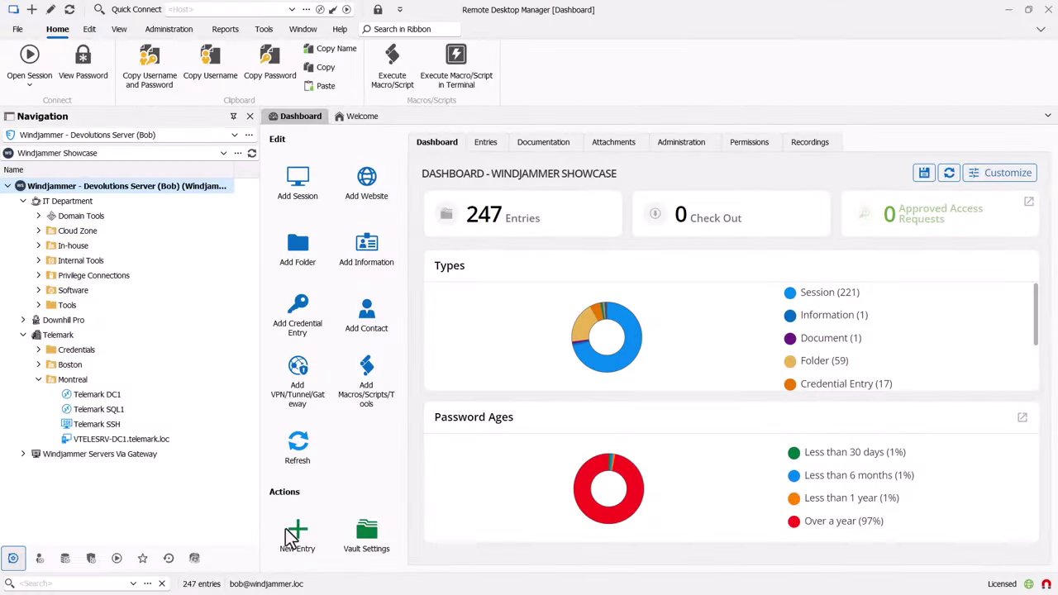
Start a new Dell iDRAC session entry found with "idrac", review its console type options and cancel without adding it.
click(290, 533)
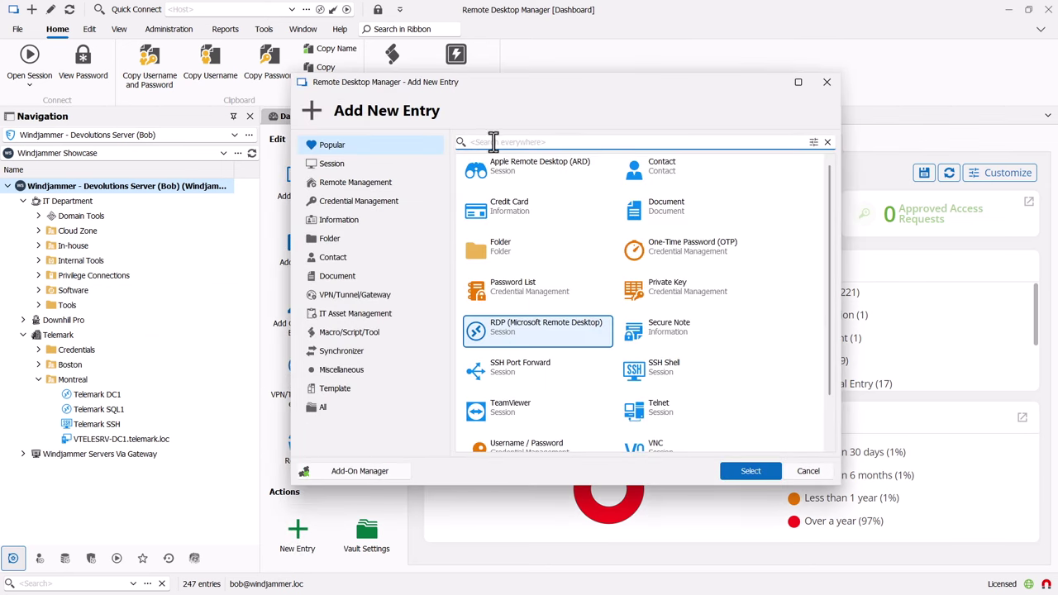
text(idrac)
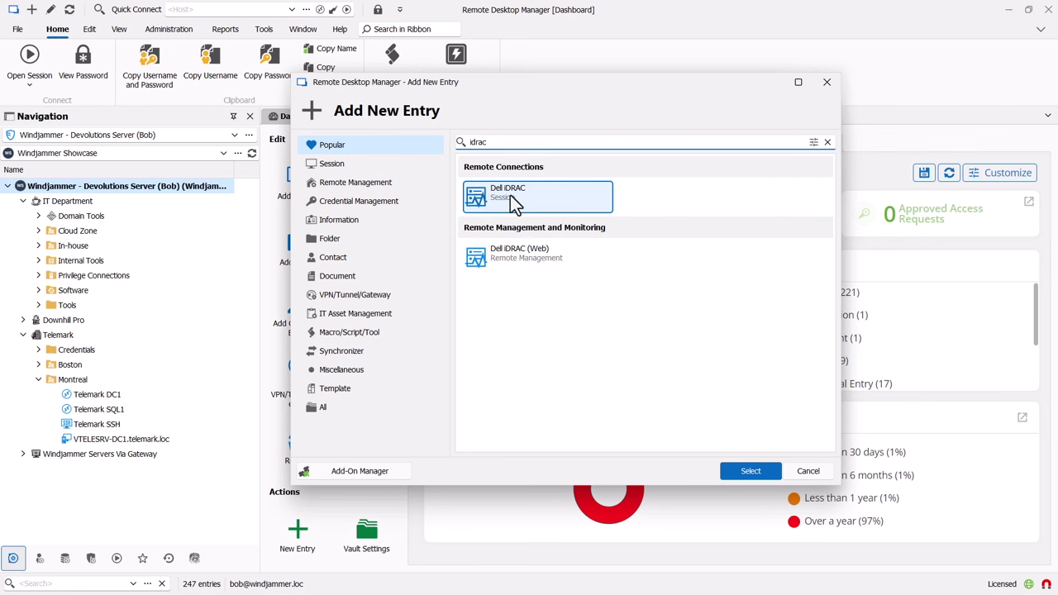
click(746, 473)
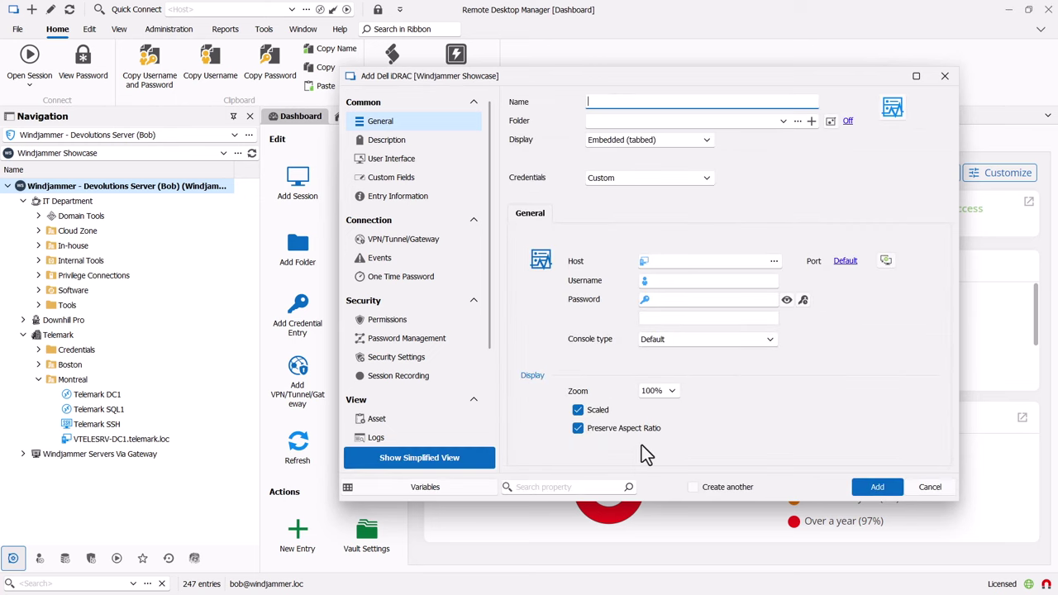
click(754, 346)
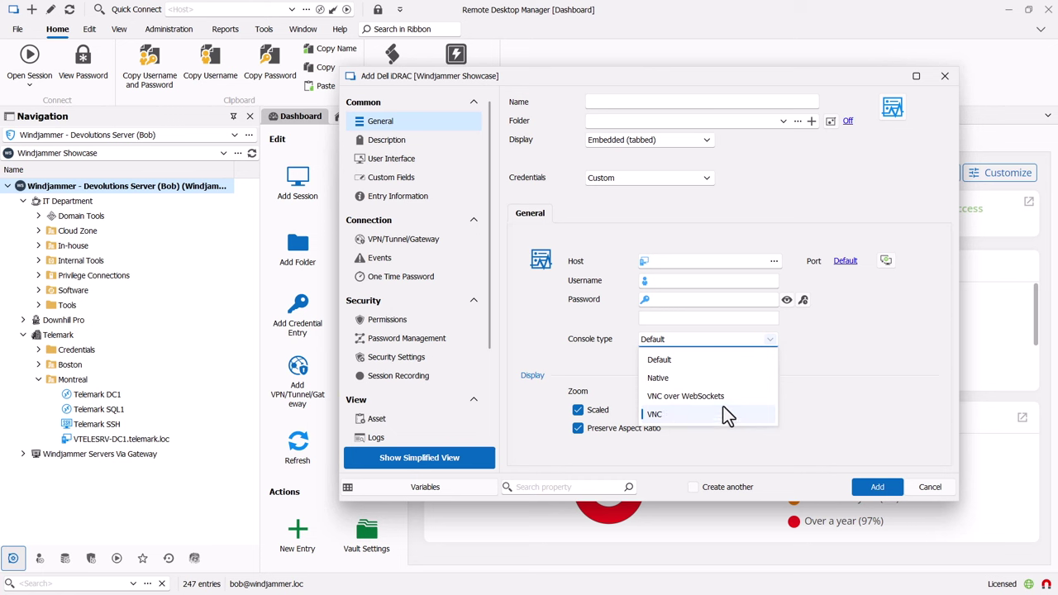
click(852, 374)
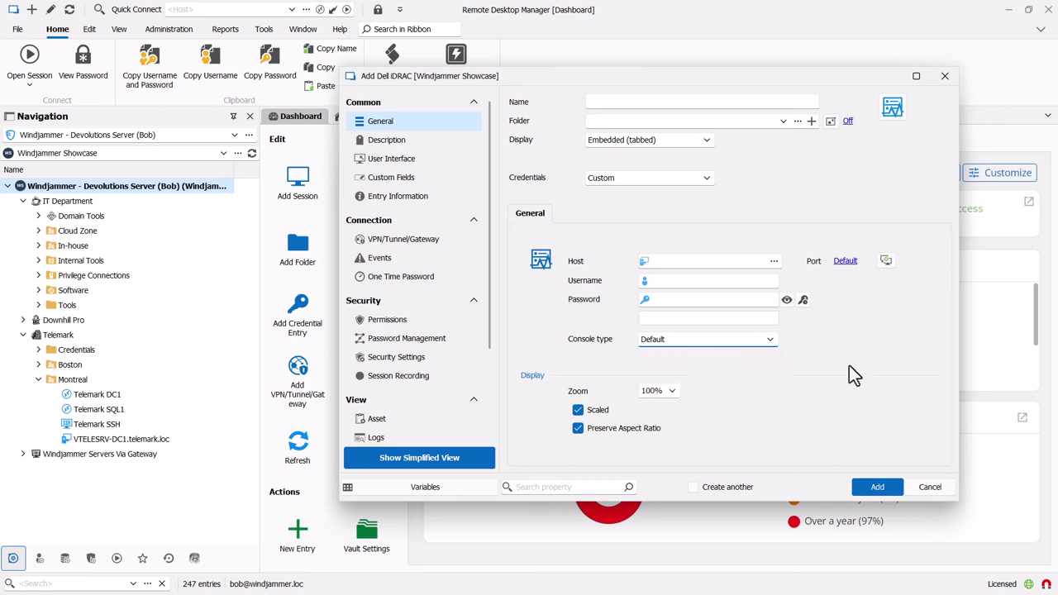
click(929, 488)
Search the new entry types for "x.509" and for "beyond", and cancel without creating an entry.
click(299, 532)
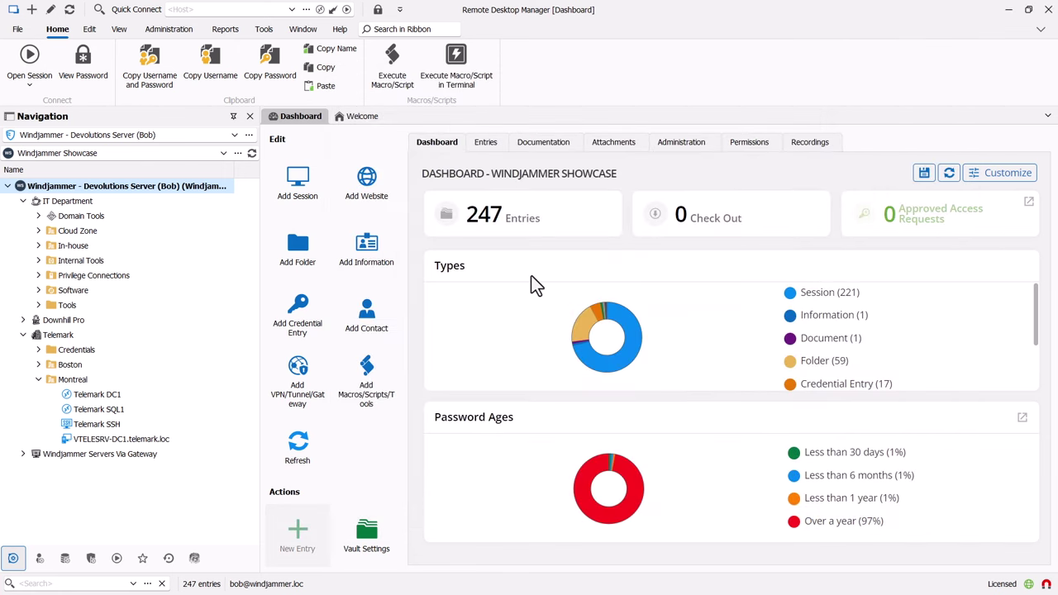
text(x)
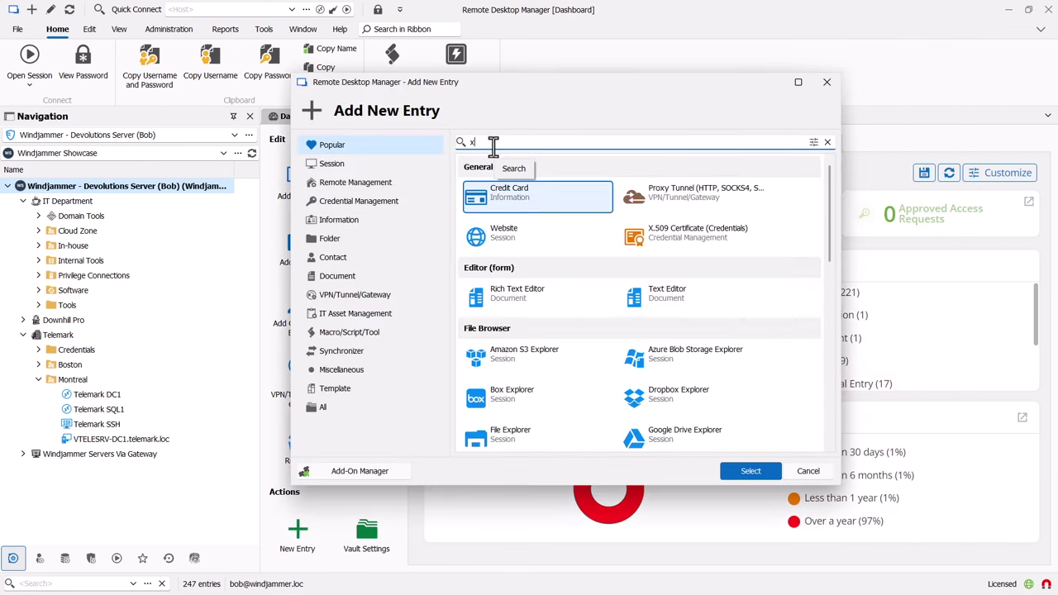
text(.509)
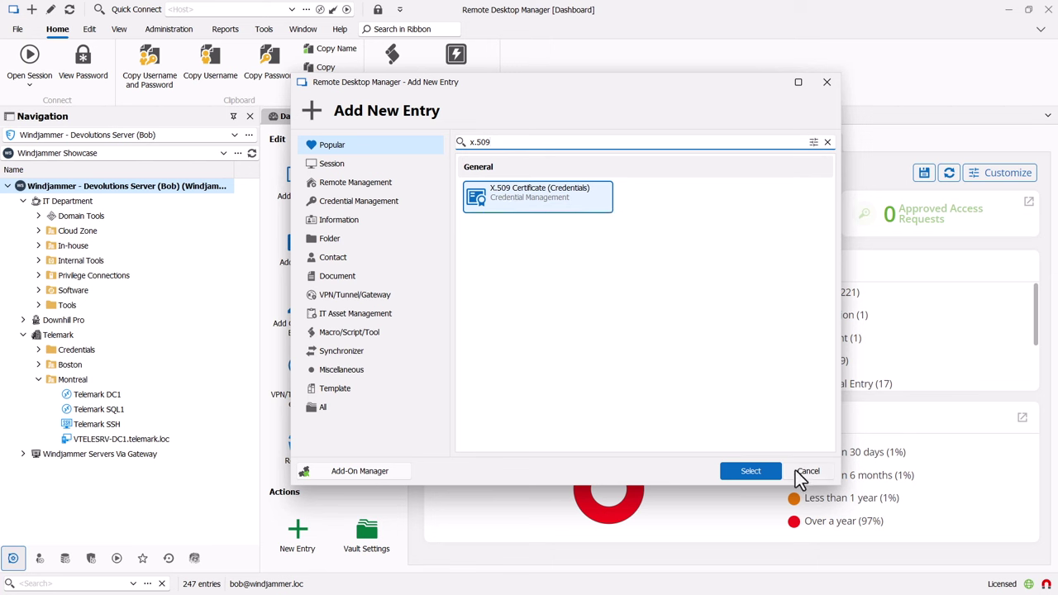
drag(500, 144, 475, 141)
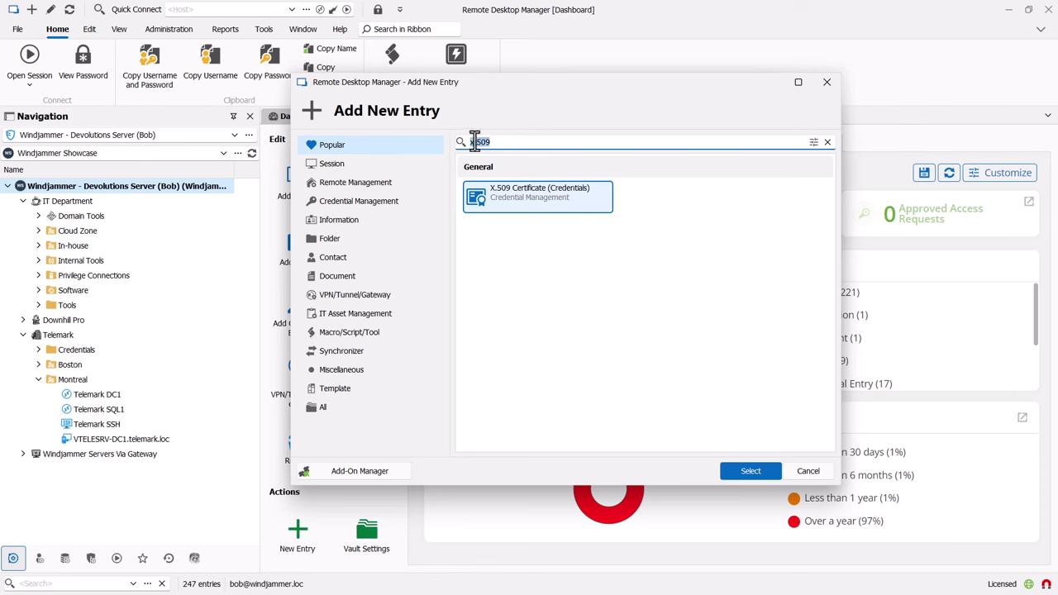
key(BackSpace)
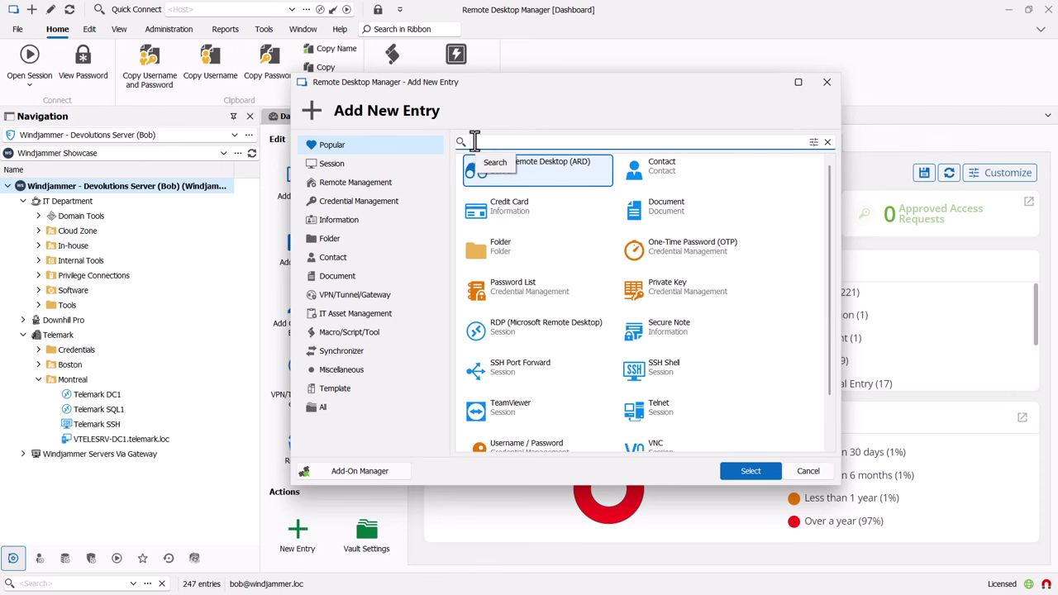
text(beyond)
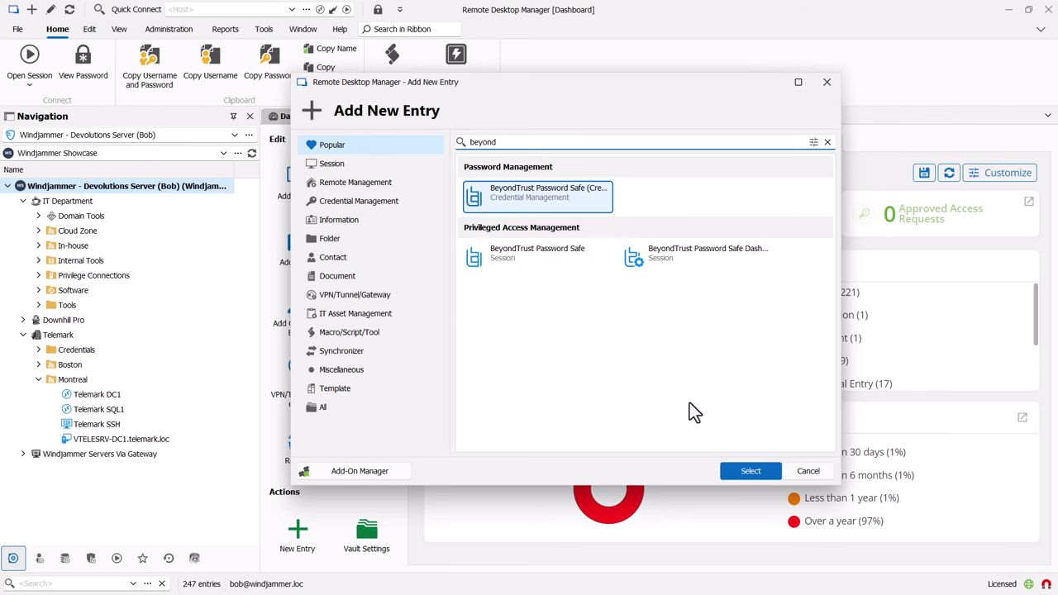
click(809, 473)
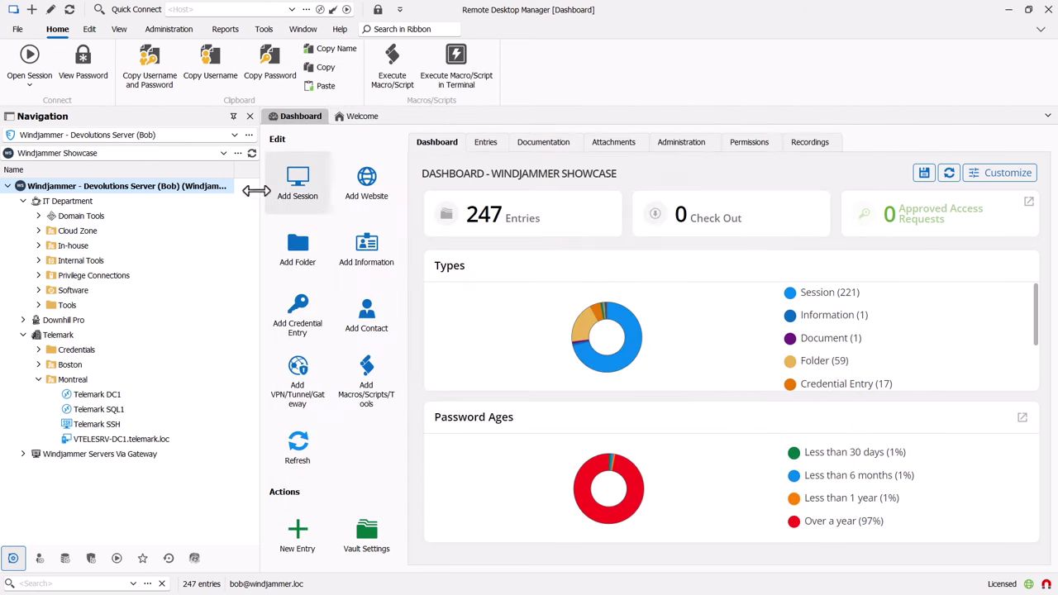
In the account settings, browse the credential types for My Privileged Account down to BeyondTrust Password Safe and cancel the selection.
click(17, 29)
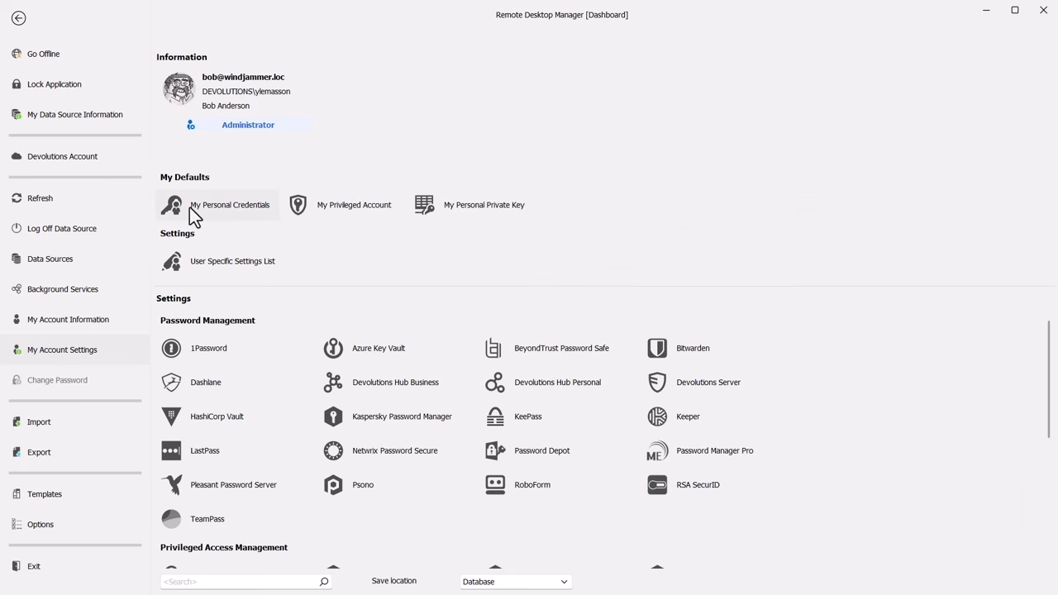
click(328, 204)
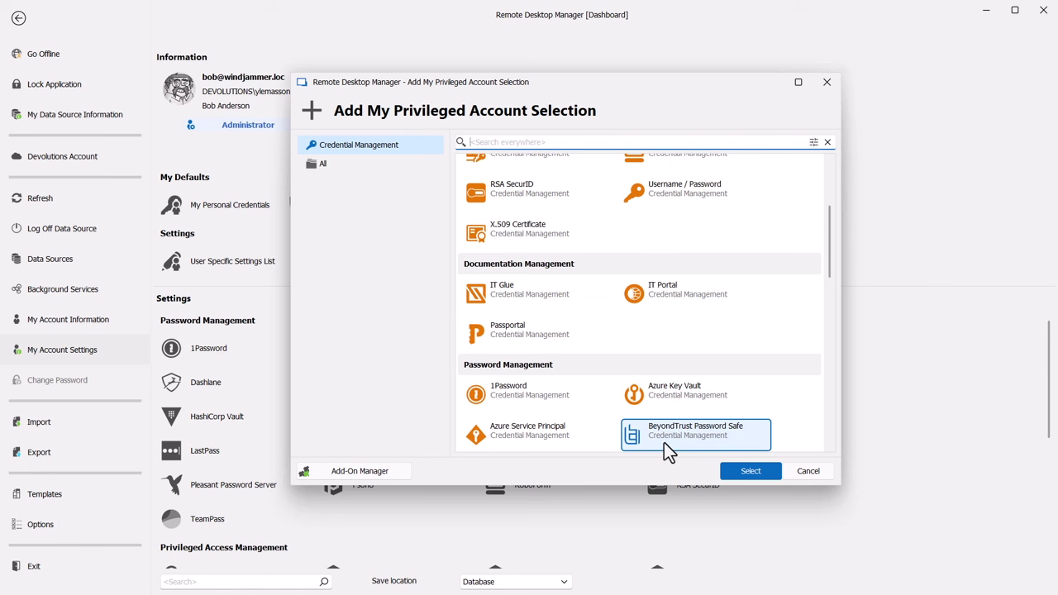
click(808, 472)
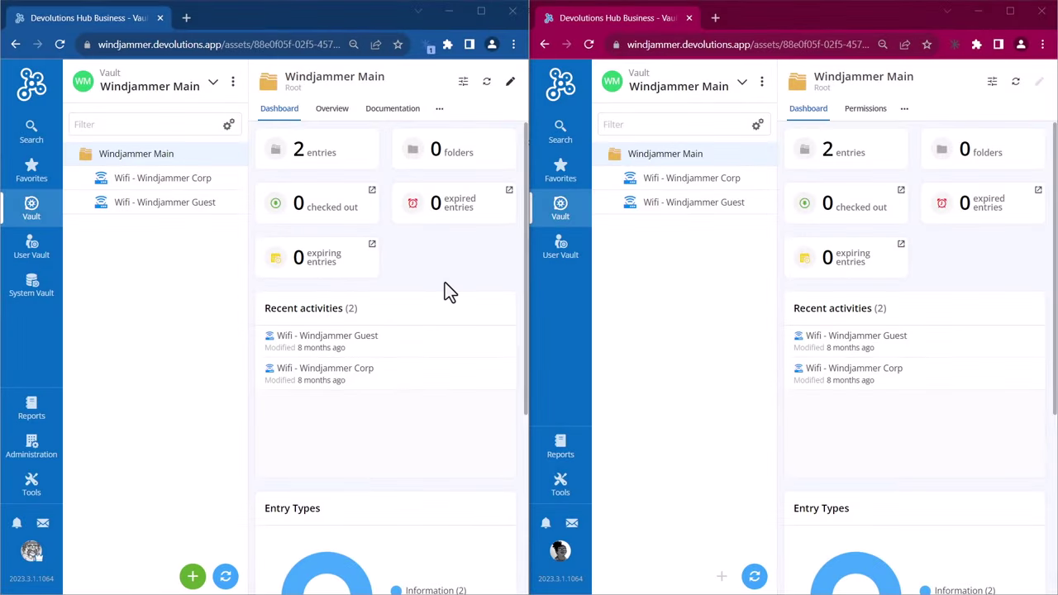
In Devolutions Hub Business, open the Windjammer QA vault in the administrator's session and list the vaults available in the other user's session.
mouse_move(33, 559)
mouse_move(557, 564)
click(214, 81)
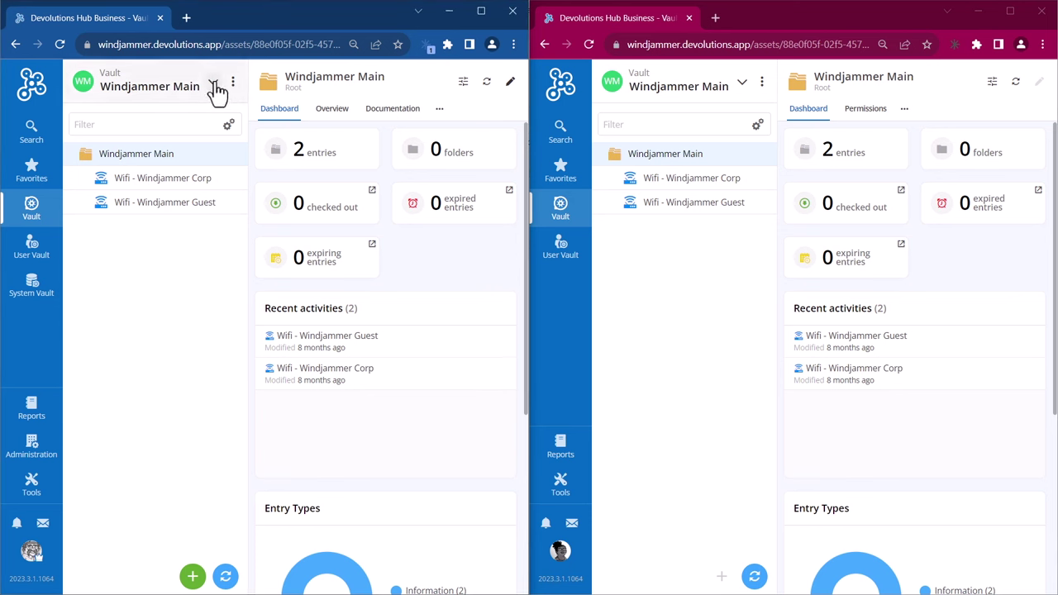
click(176, 167)
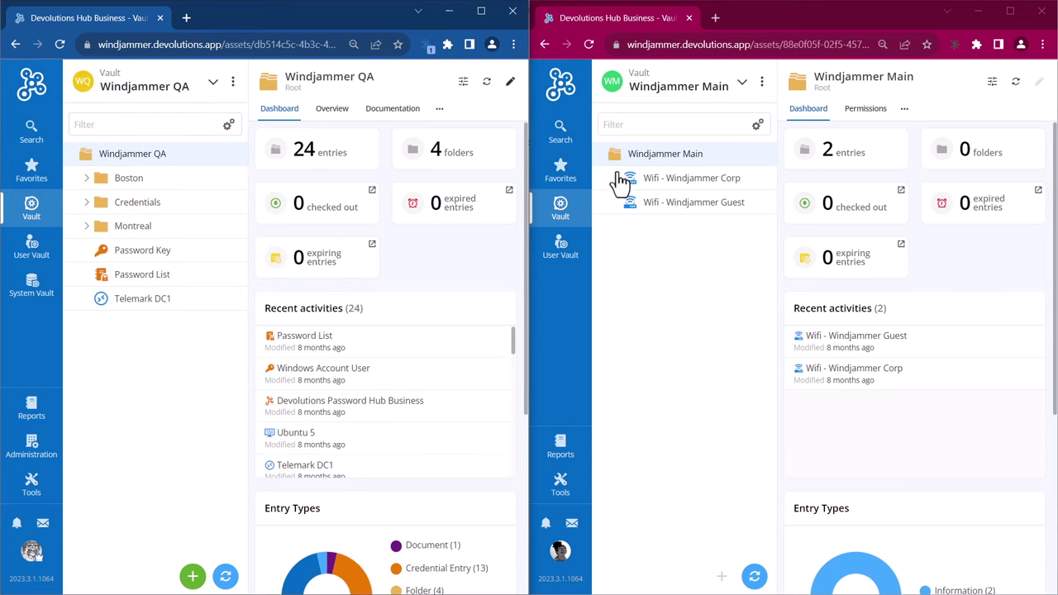
click(740, 86)
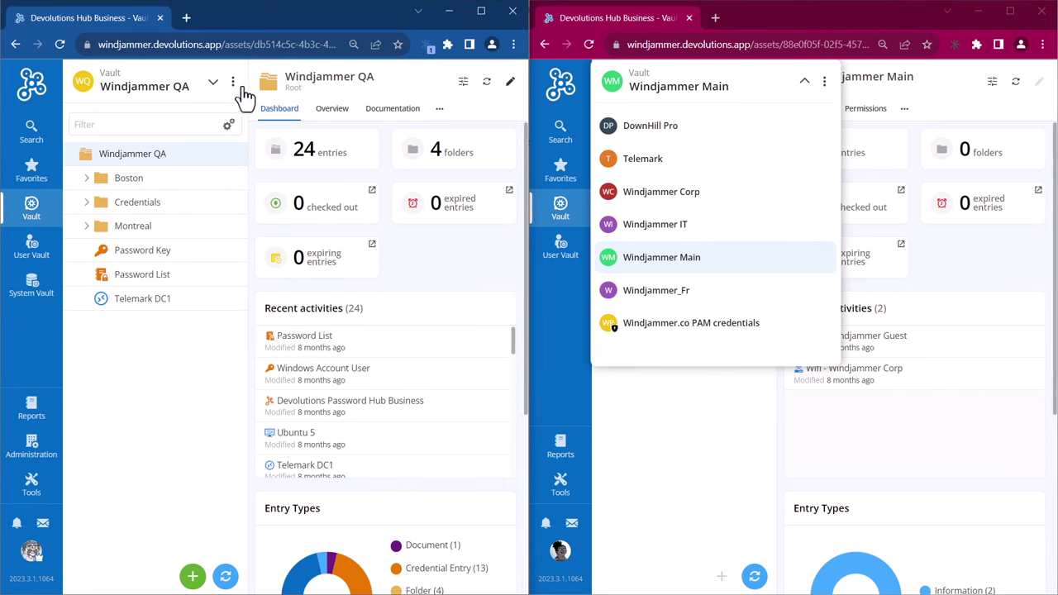
Edit the Windjammer QA vault's permissions, adding the other user to the Restricted role, and update the vault.
click(235, 86)
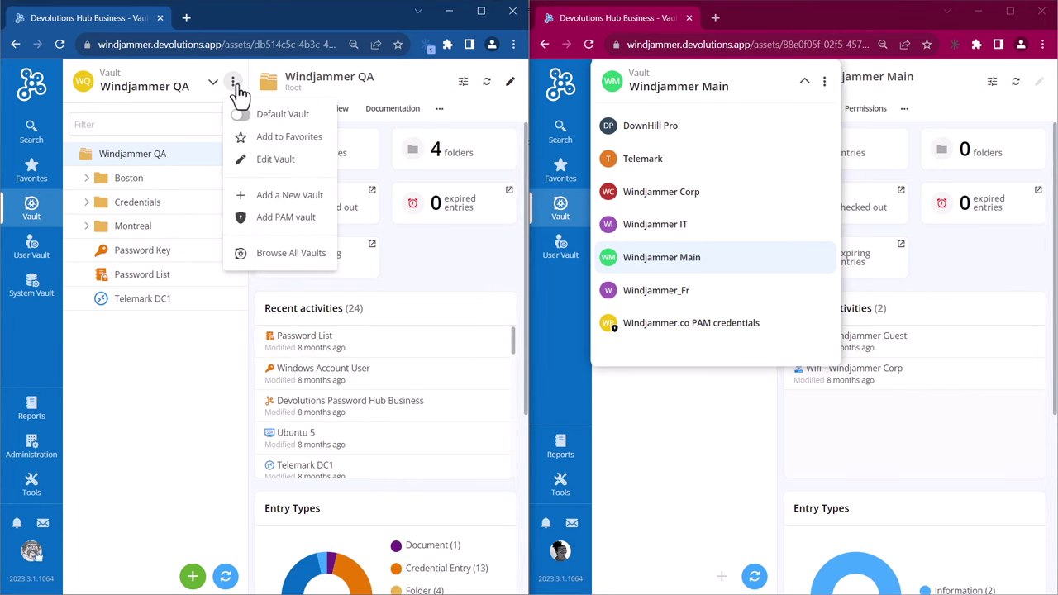
click(267, 164)
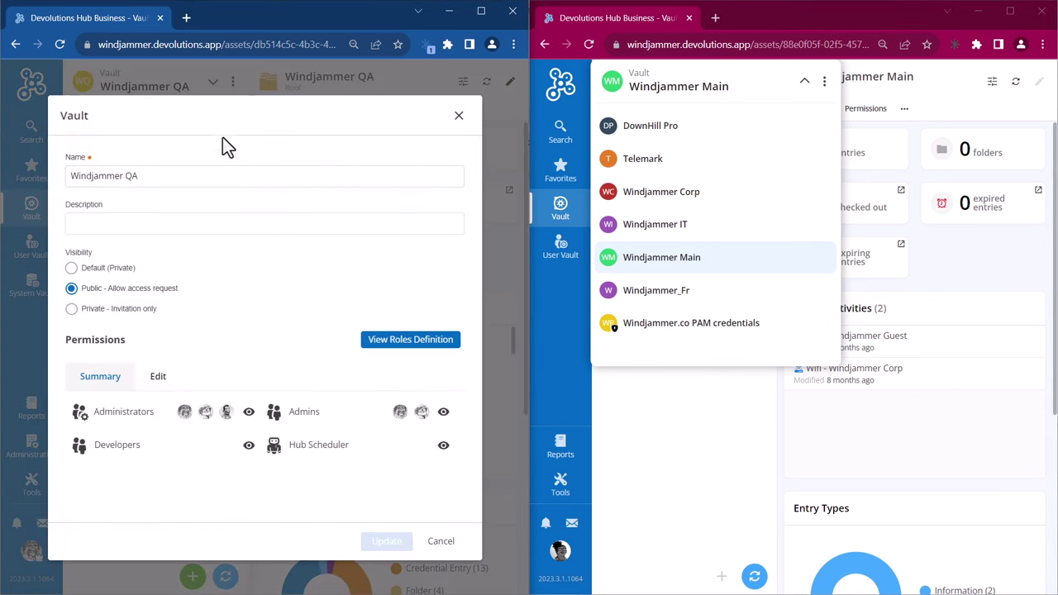
click(160, 386)
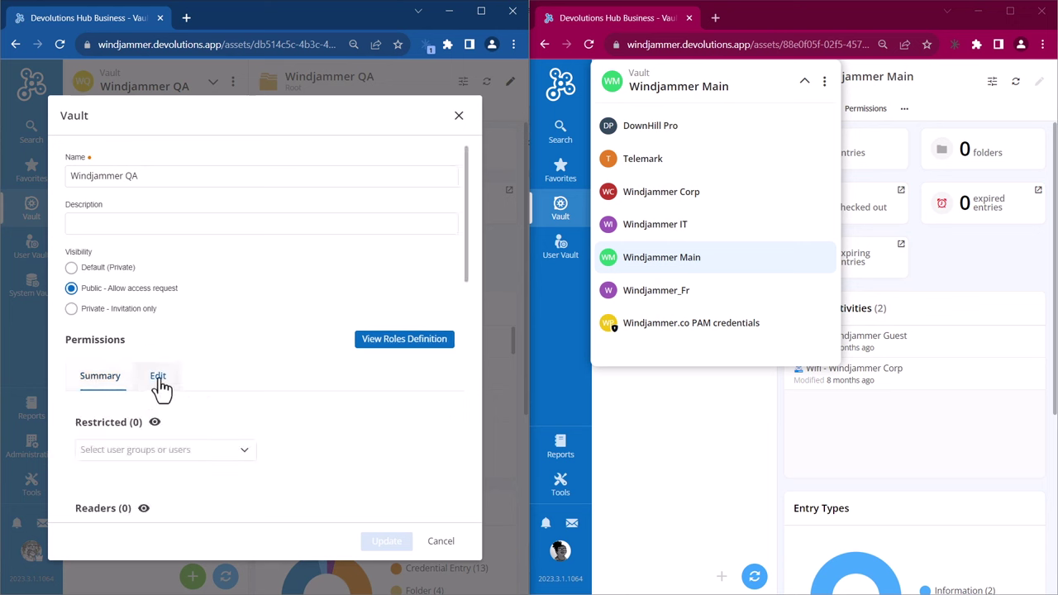
scroll(197, 397, down, 3)
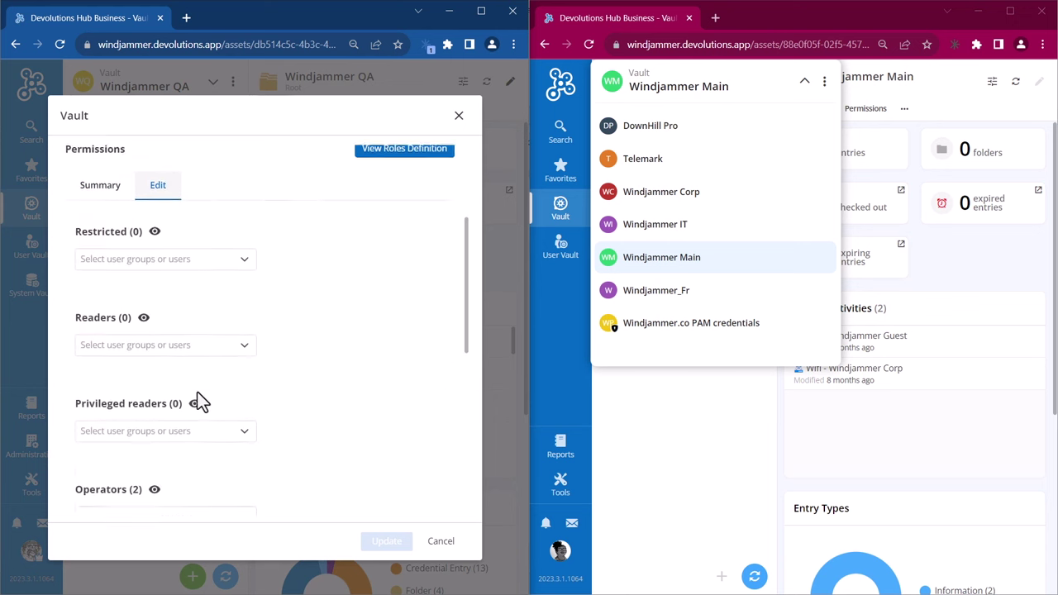
click(130, 243)
click(124, 271)
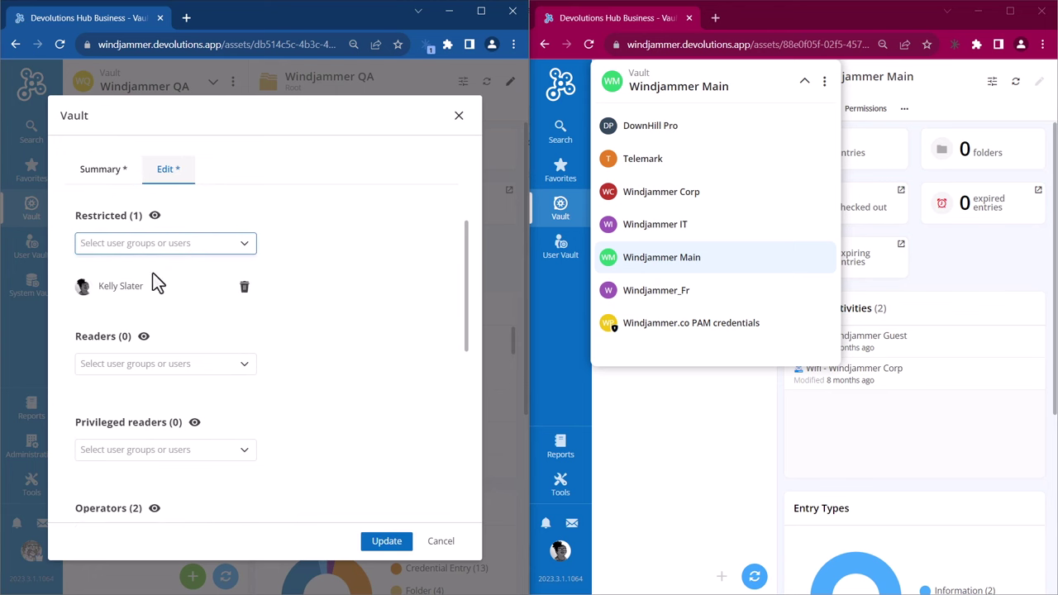
click(385, 542)
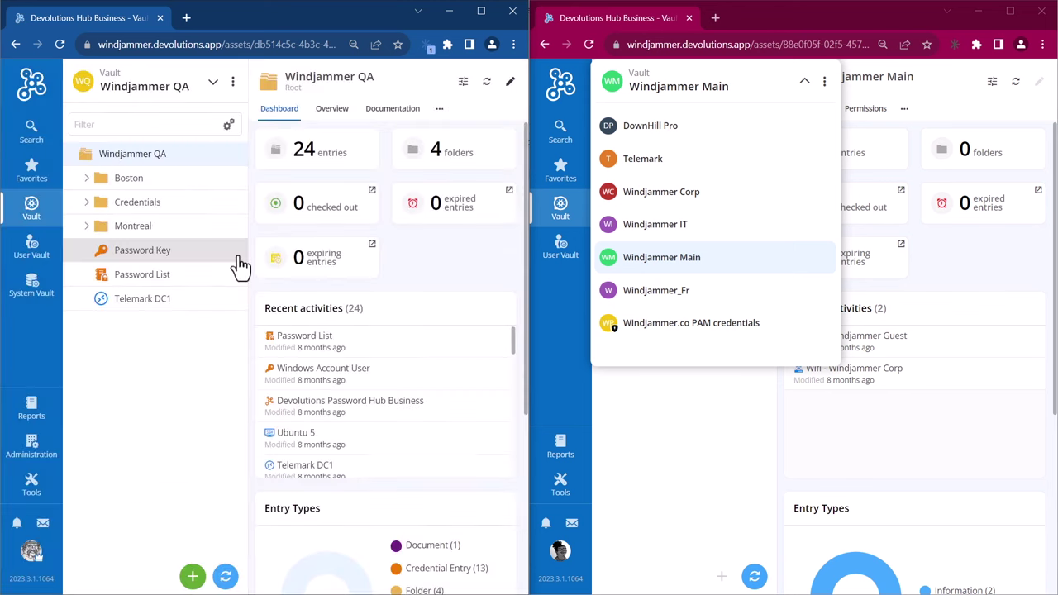
Reload the Hub in the other user's session and open the Windjammer QA vault there.
click(687, 150)
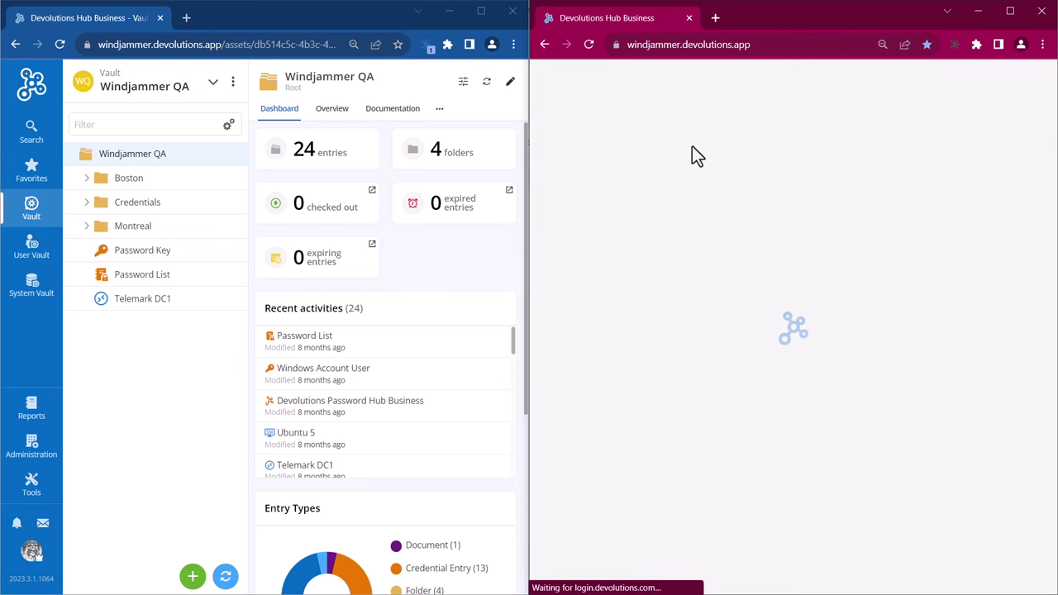
click(742, 82)
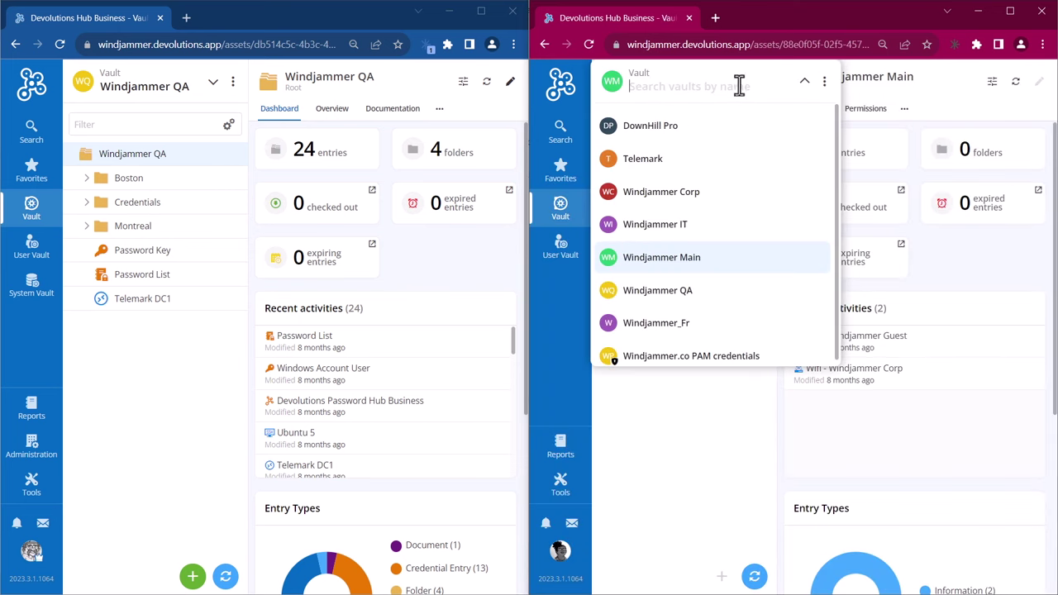
click(644, 301)
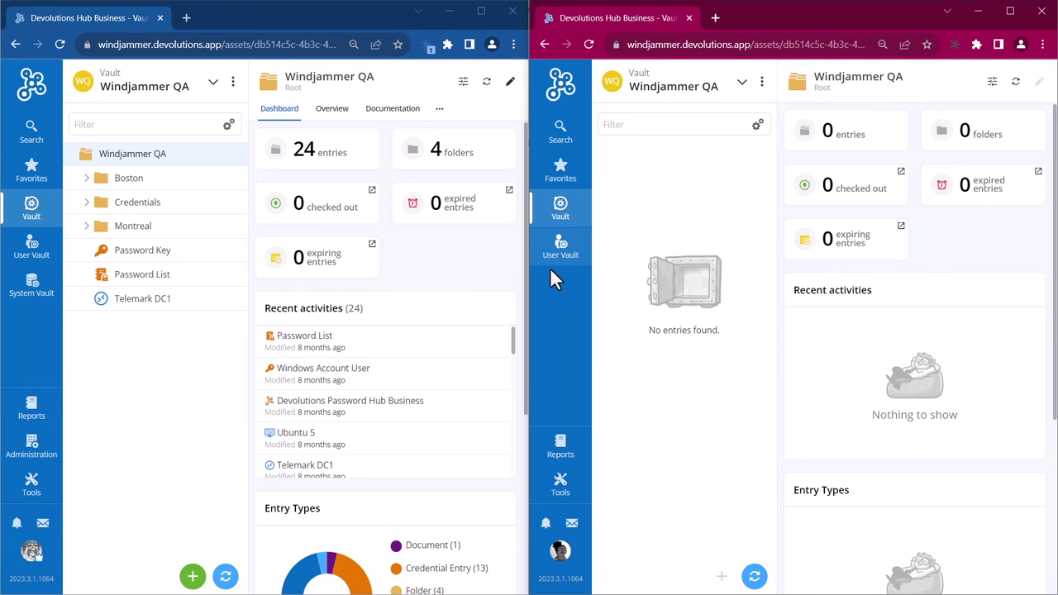
Edit the Montreal folder's security in the administrator's session, adding the other user to the Operators role, and update the folder.
click(88, 230)
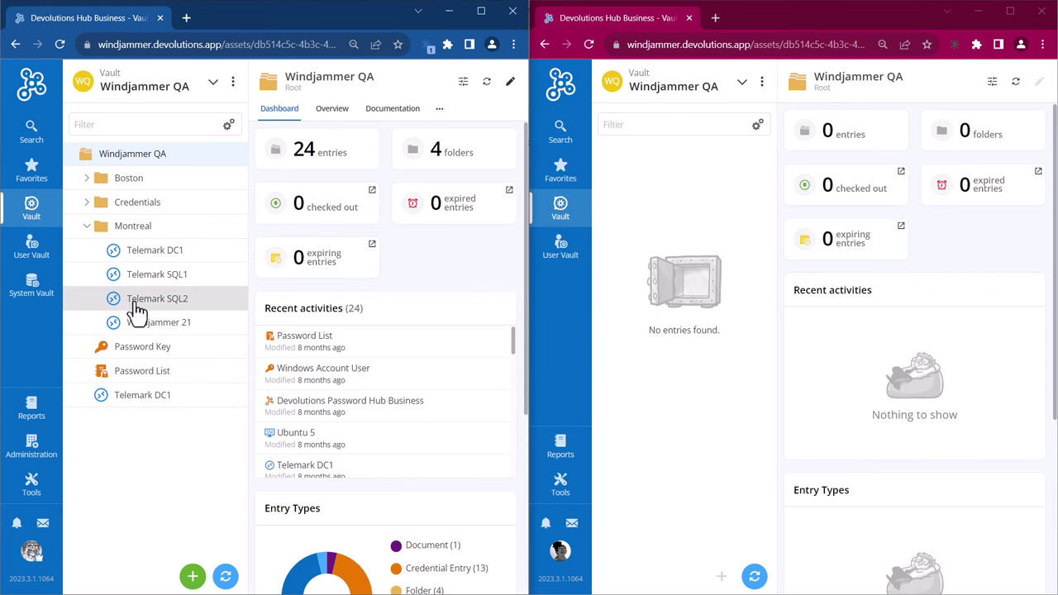
click(134, 234)
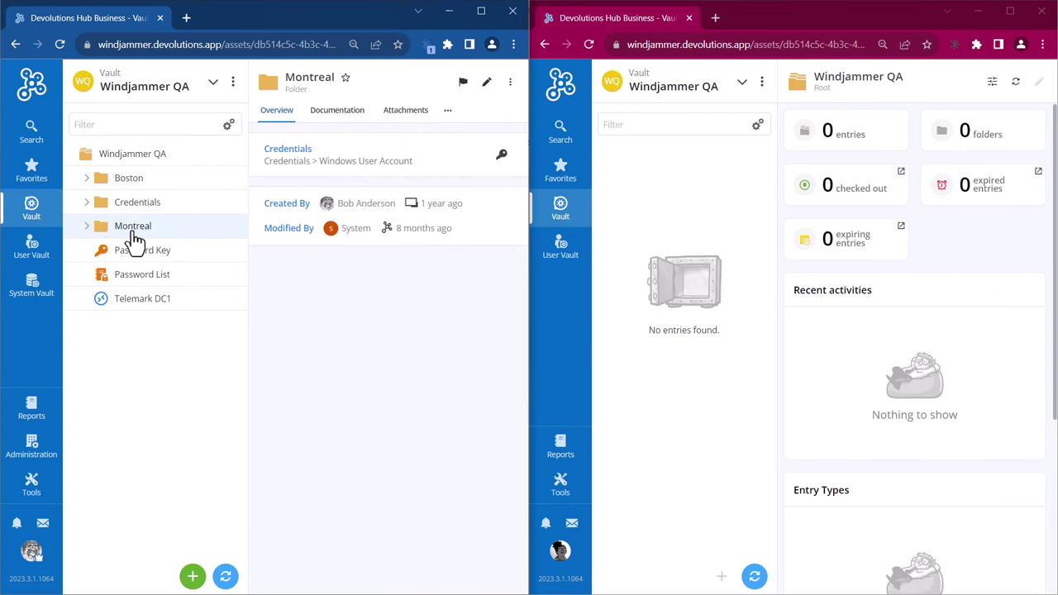
double_click(131, 231)
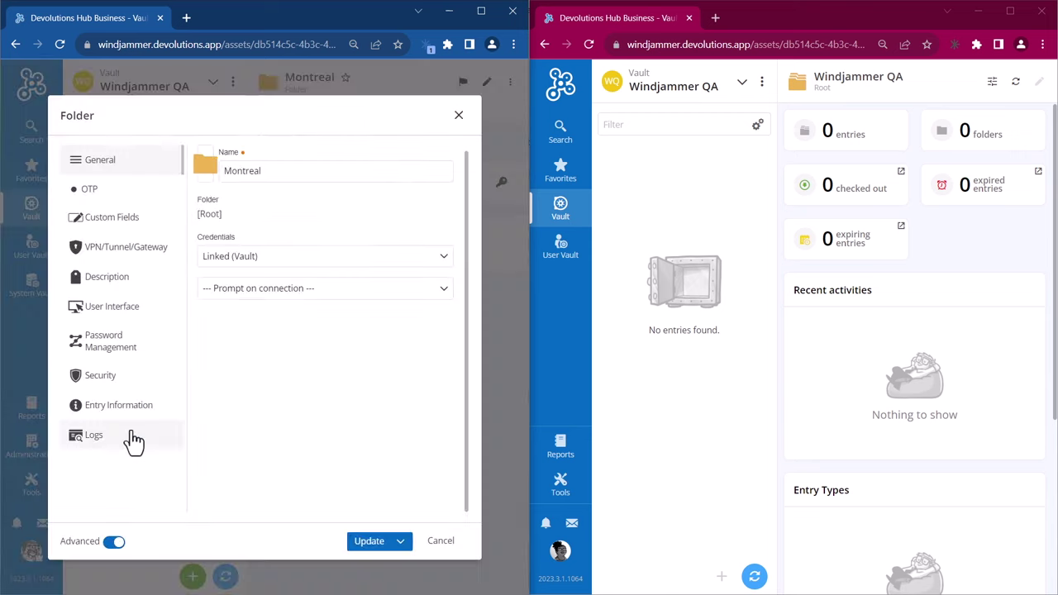
click(113, 392)
click(289, 158)
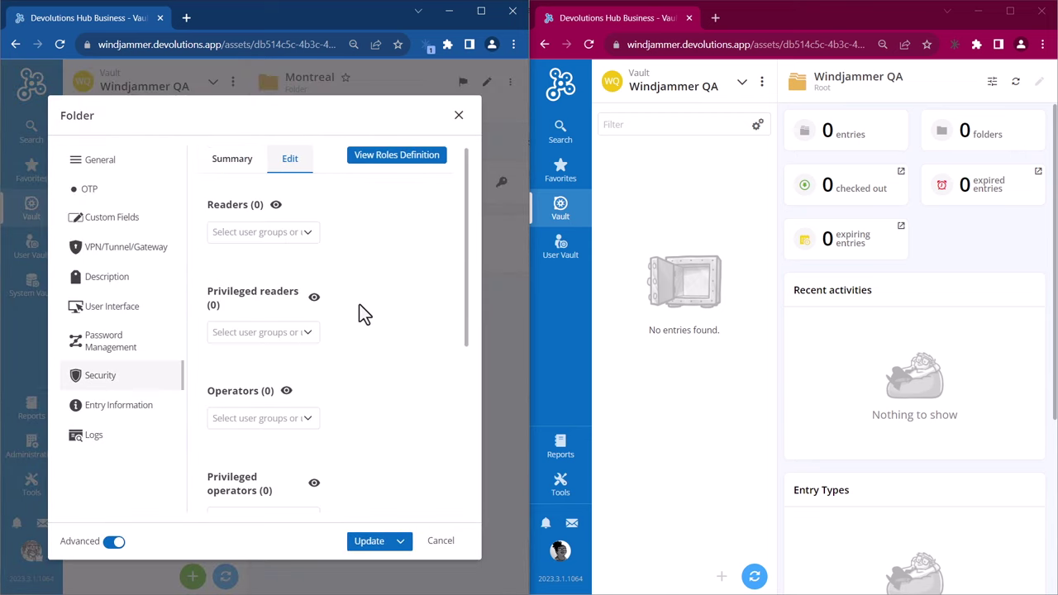
scroll(269, 325, down, 1)
click(305, 325)
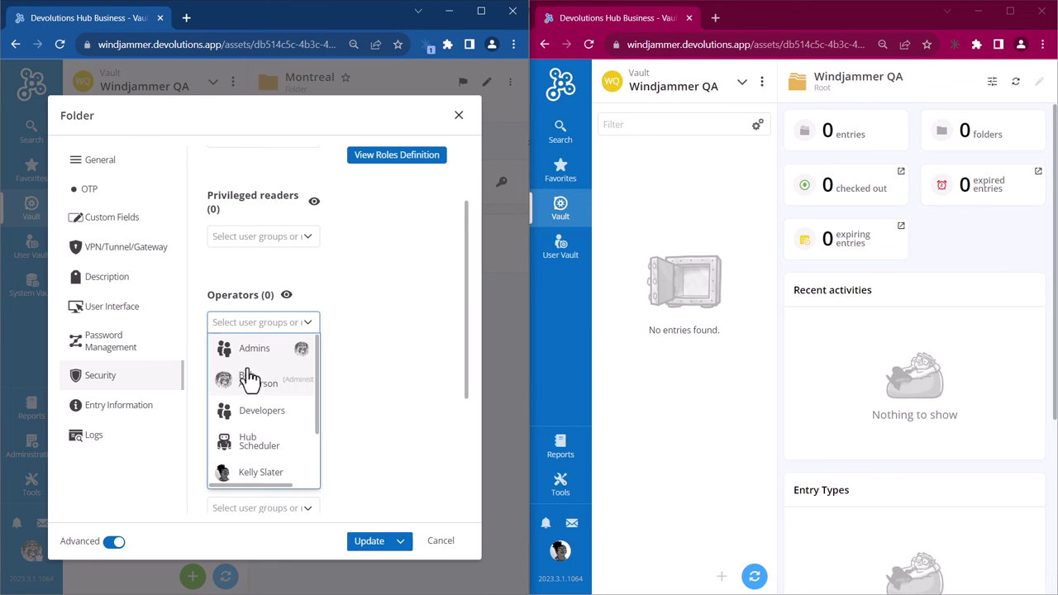
text(kell)
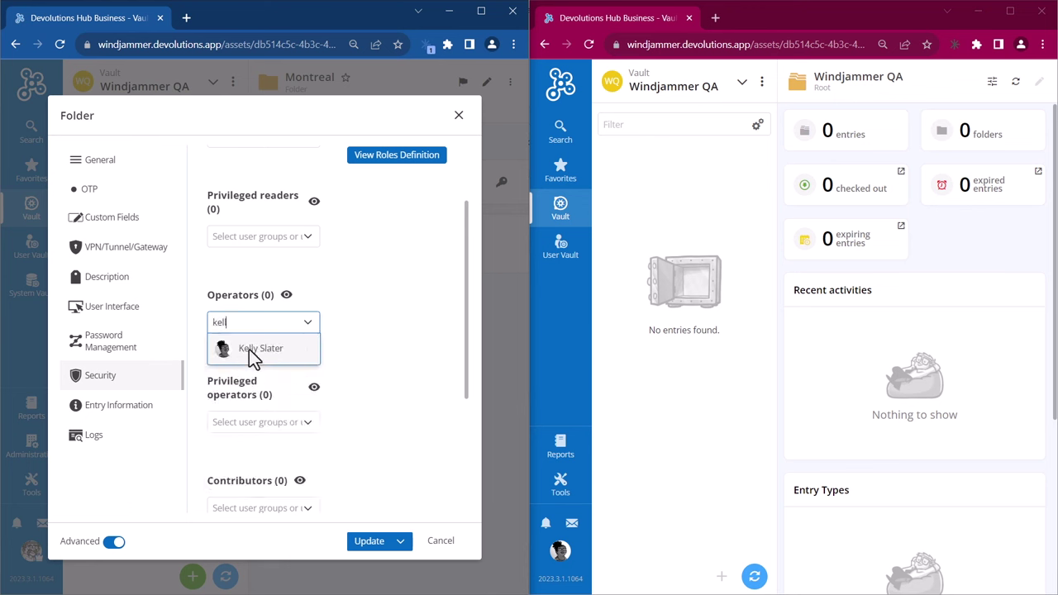
click(253, 356)
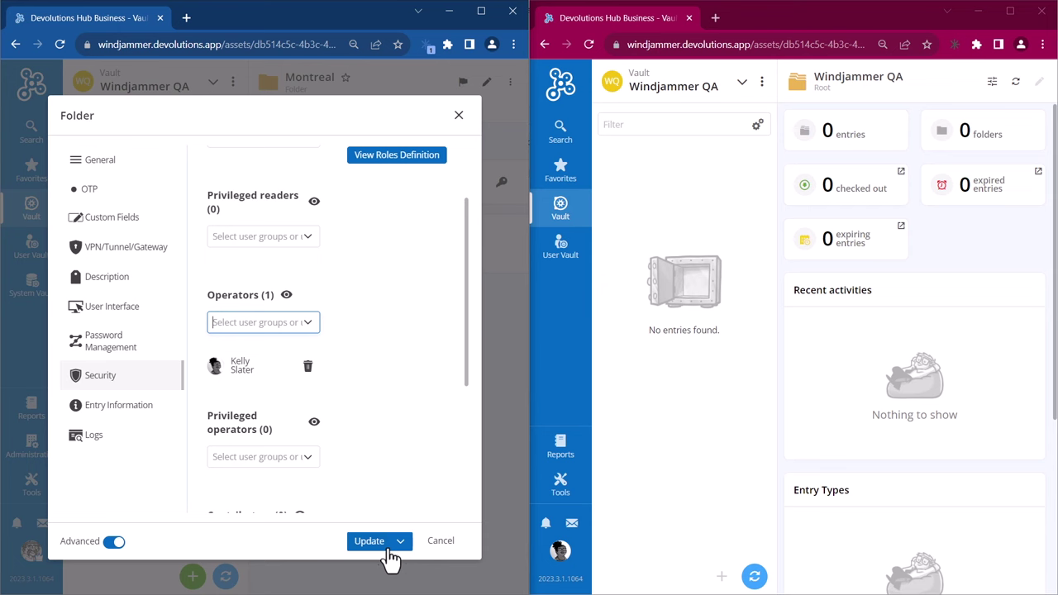
click(374, 549)
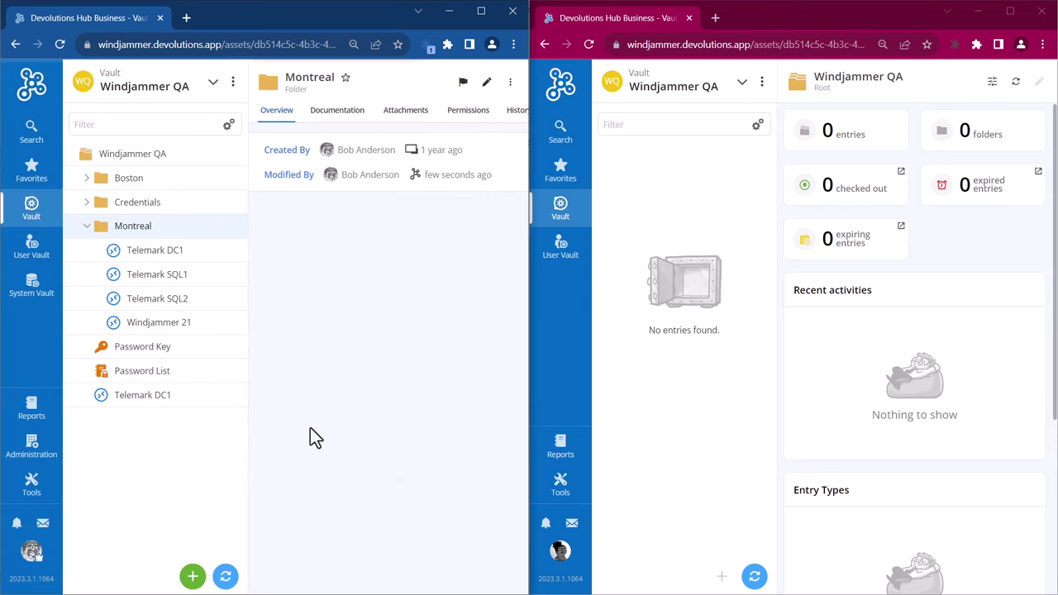
Reload the Hub in the other user's session, expand the Montreal folder and open its Telemark DC1 entry.
click(681, 111)
key(F5)
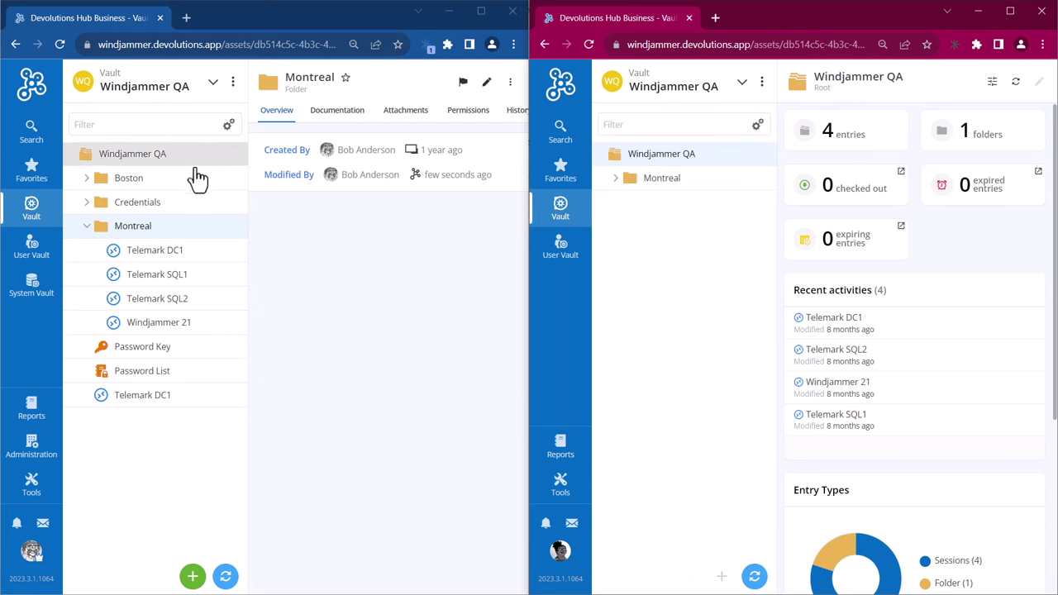
click(616, 181)
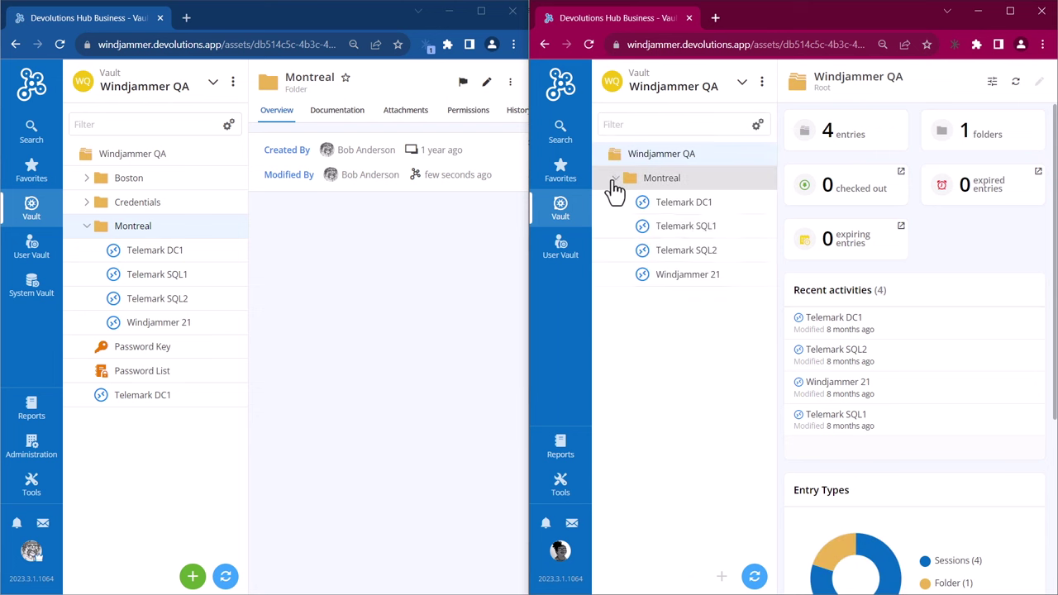
click(671, 204)
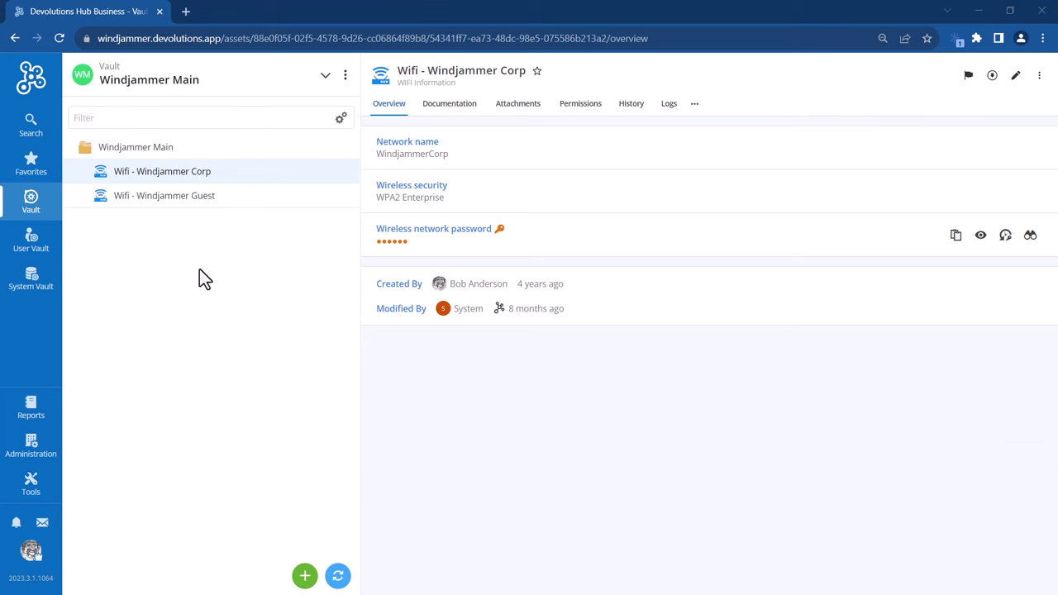
Review the Windjammer Main vault root's documentation, attachments and general settings, closing the settings without changes.
click(135, 154)
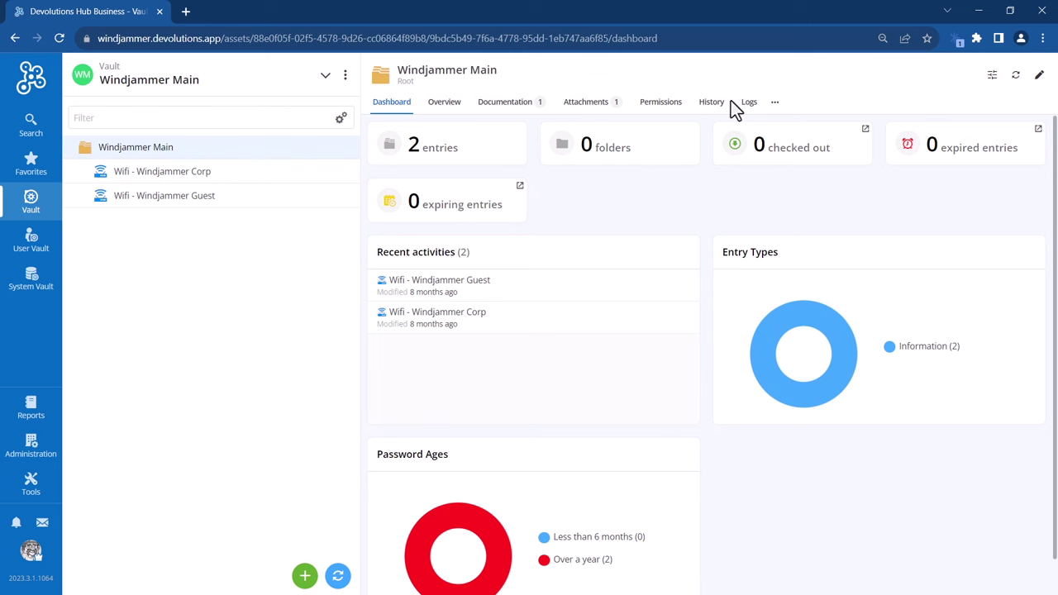
click(502, 104)
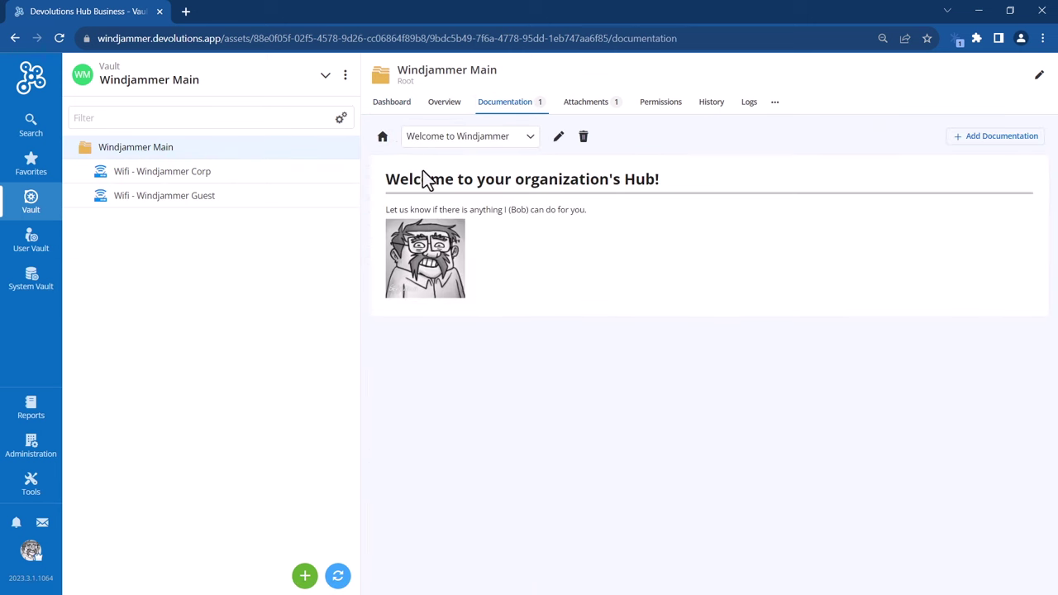
click(573, 105)
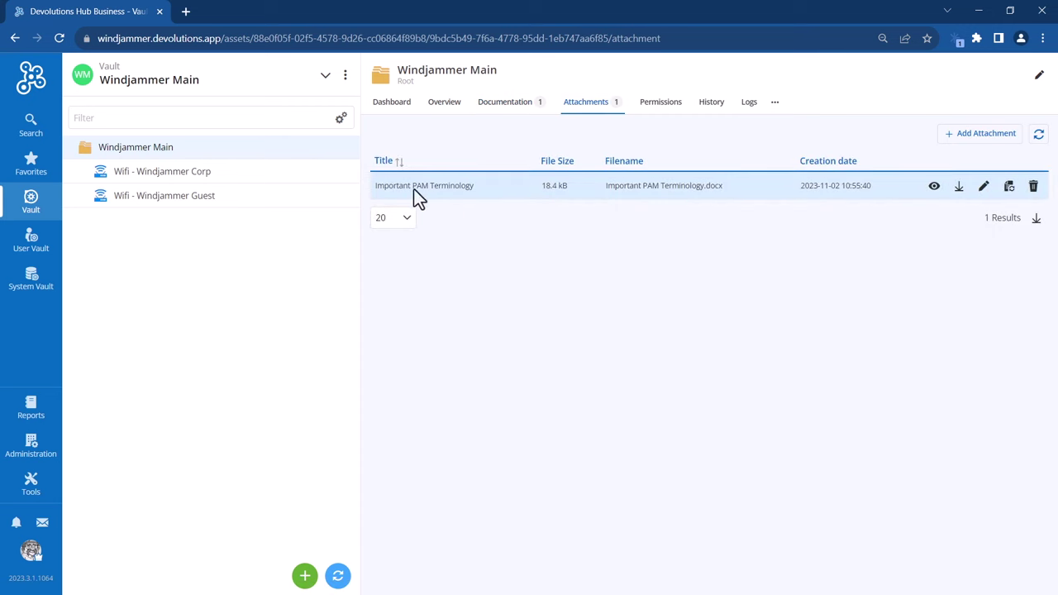
click(1039, 78)
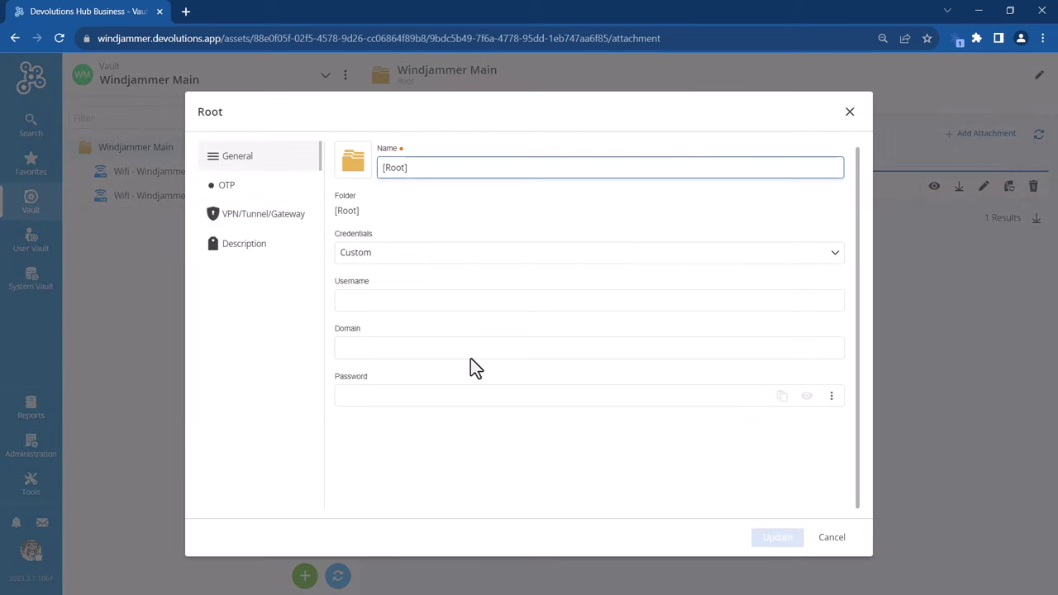
click(850, 112)
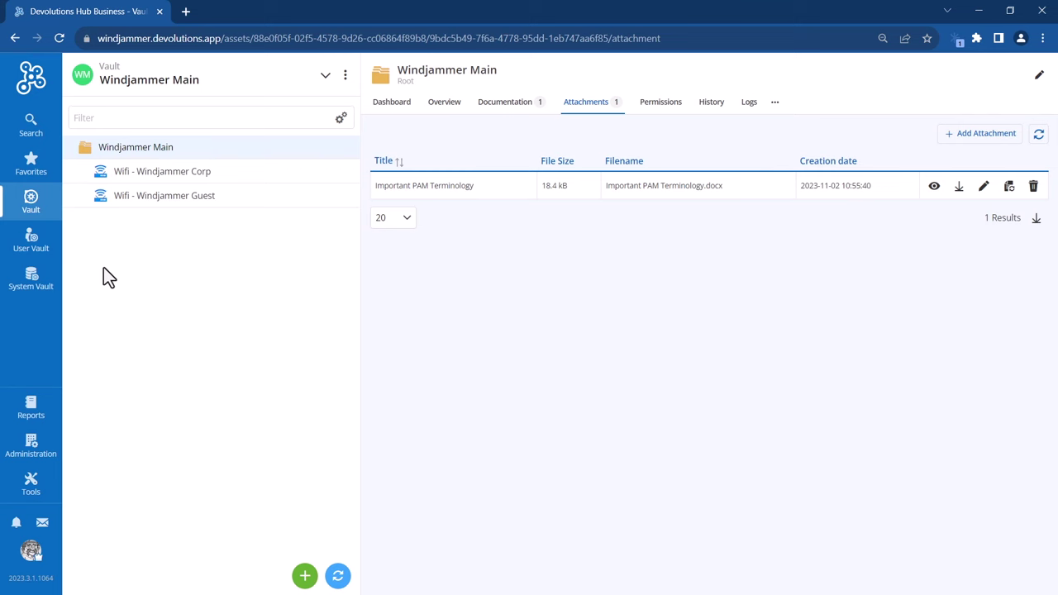
Add the Wifi - Windjammer Corp entry to the Favorites folder and open the favorites list.
click(153, 180)
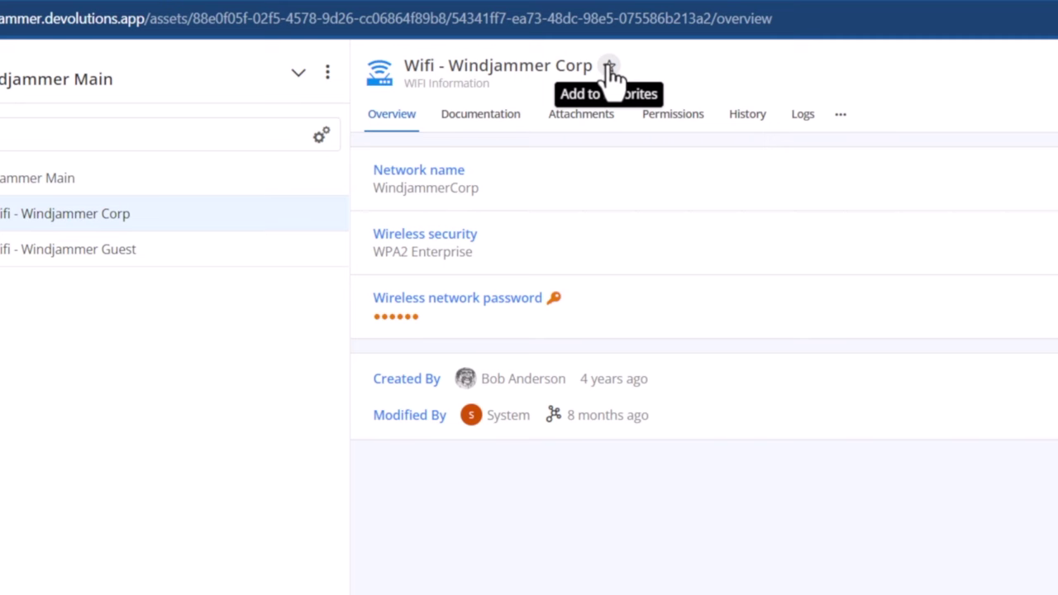
click(610, 68)
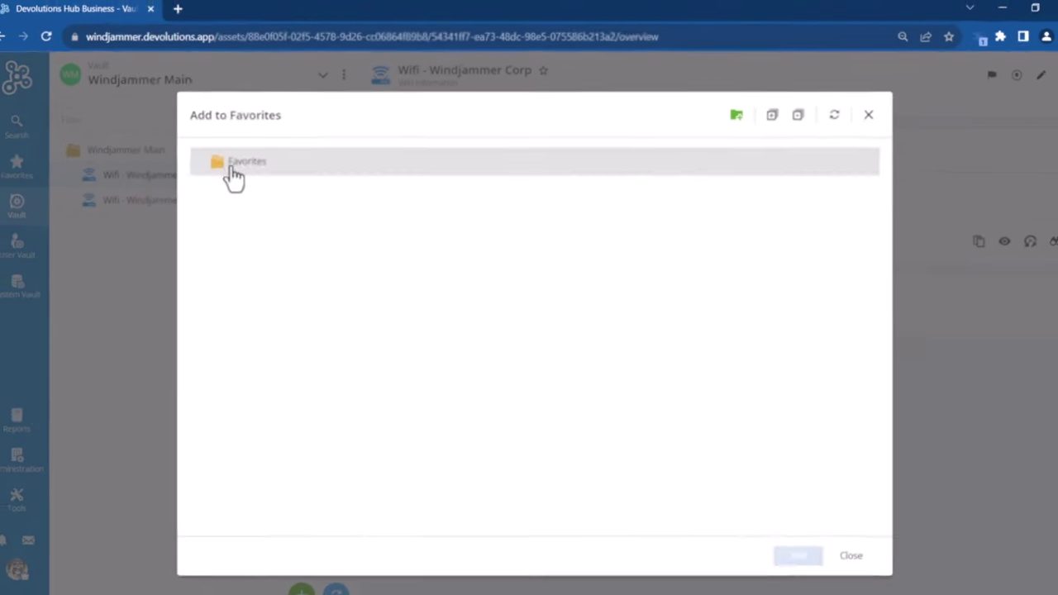
click(193, 191)
click(782, 546)
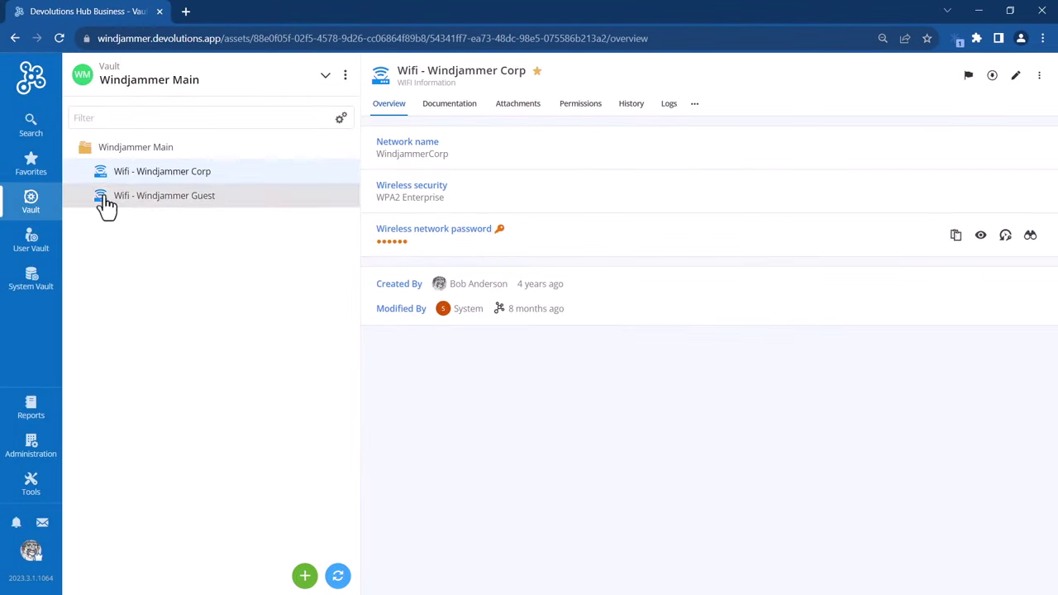
click(35, 170)
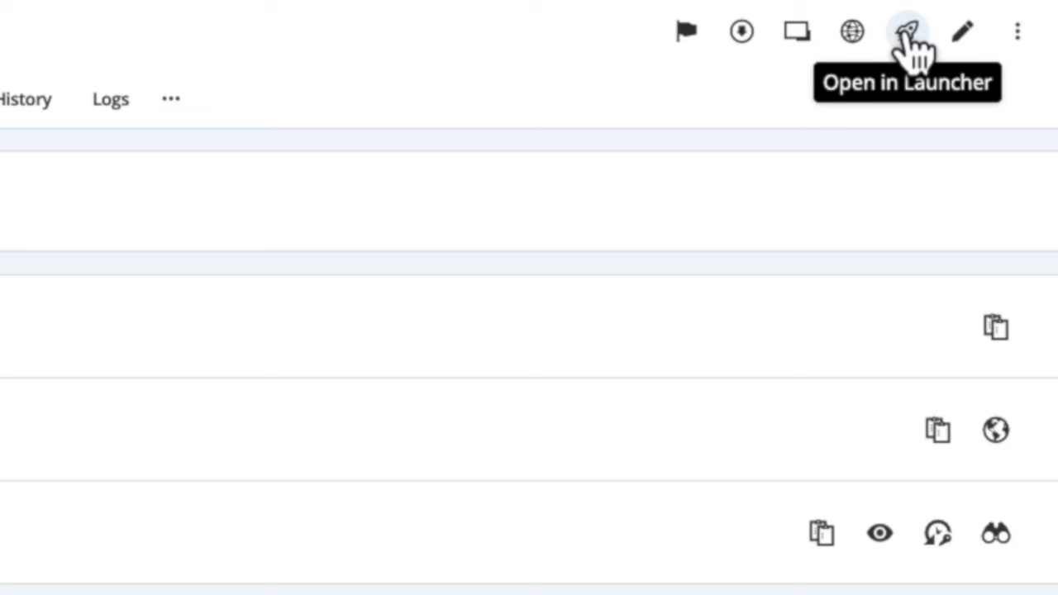
Review the VPN/Tunnel/Gateway settings of the Windjammer 46 via Gateway entry and the Hub's Devolutions Gateway administration page.
click(1017, 31)
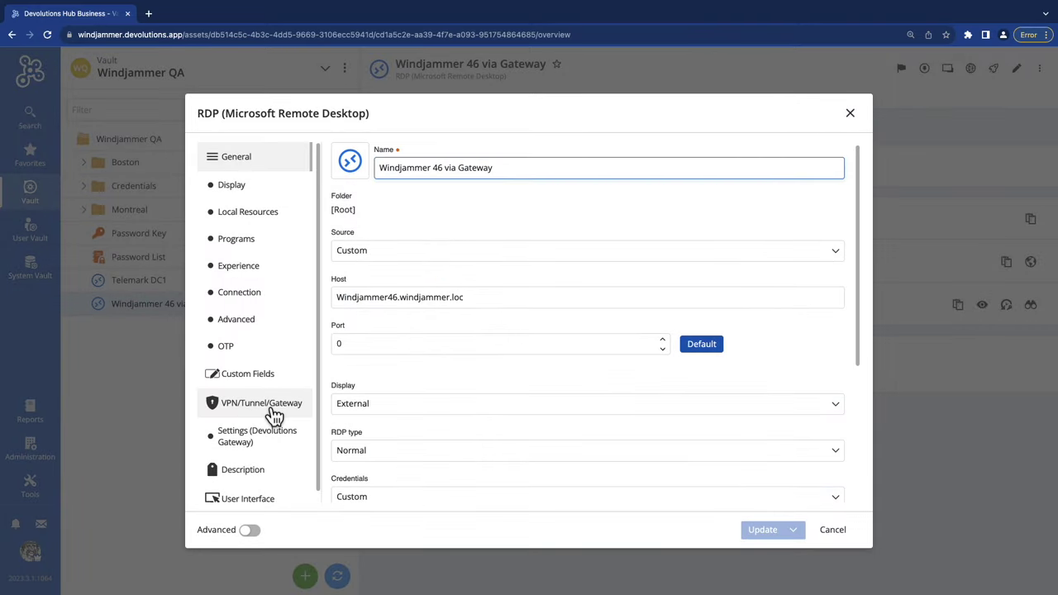
click(273, 409)
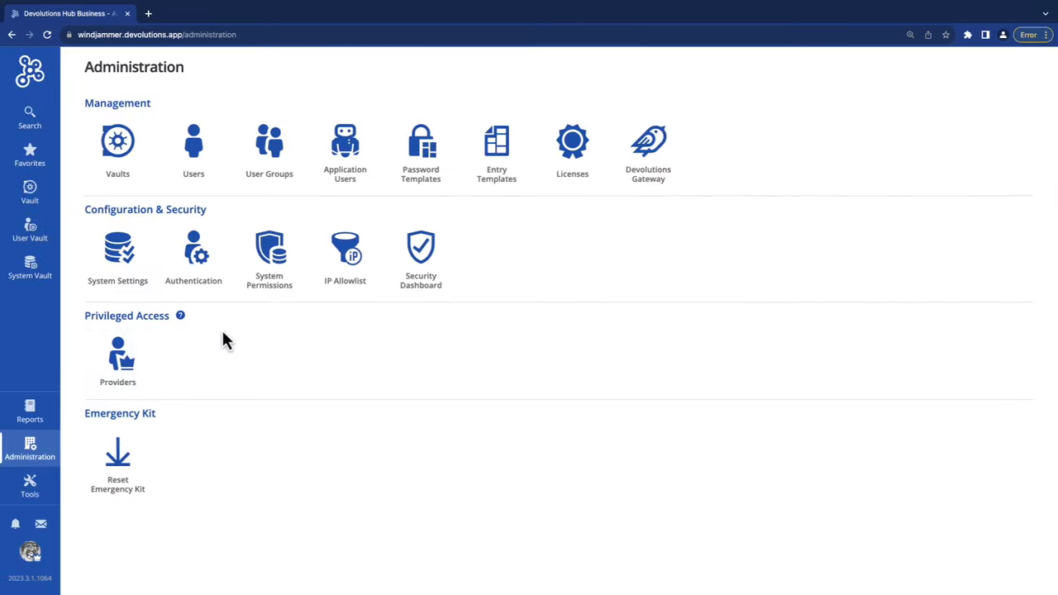
click(645, 168)
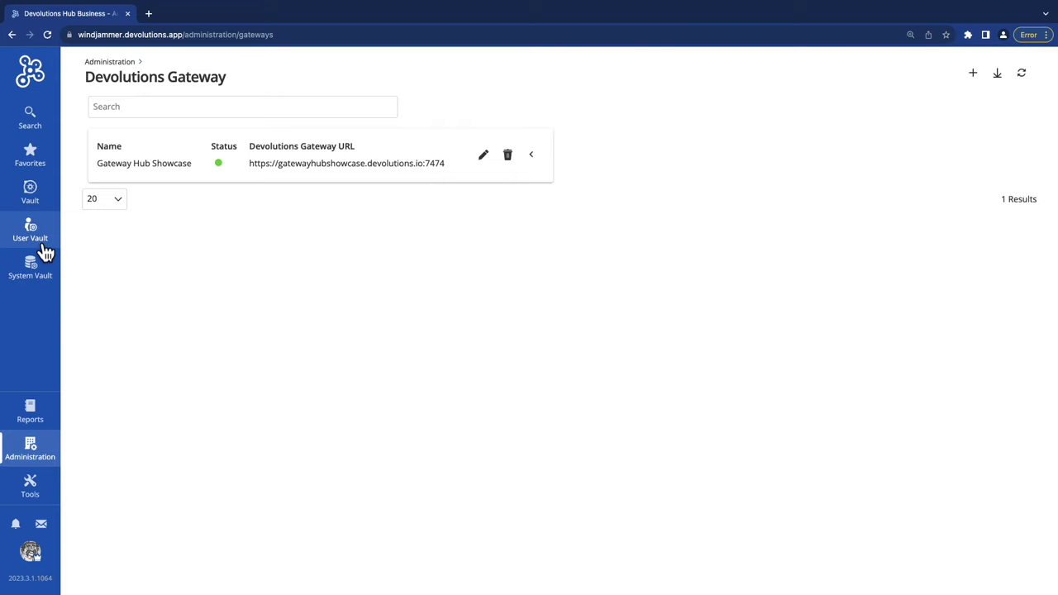
Return to the Windjammer QA vault and launch the Windjammer 46 via Gateway entry as a web-based RDP session.
click(31, 198)
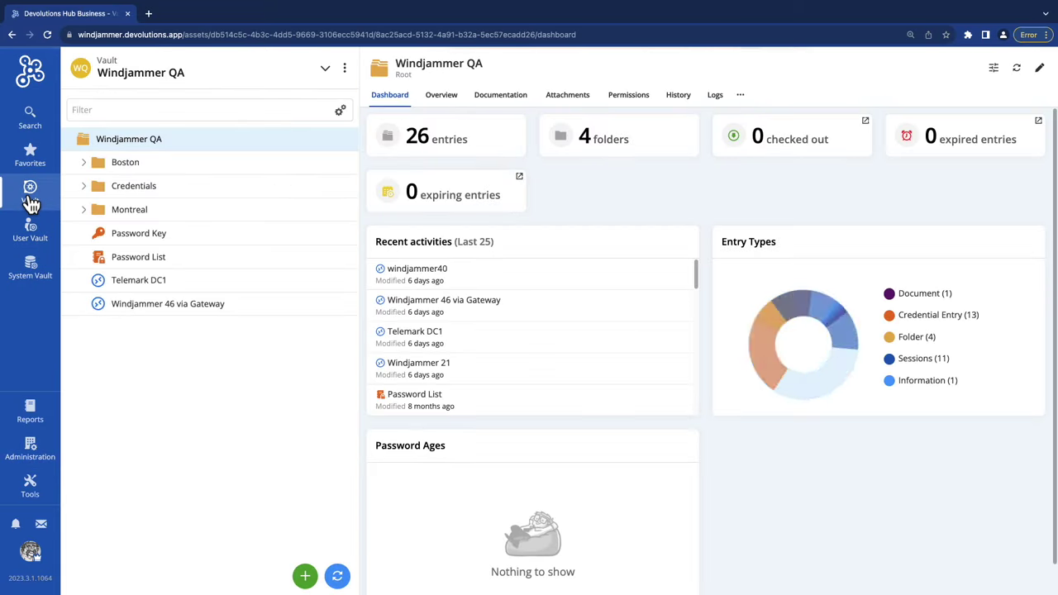
click(169, 312)
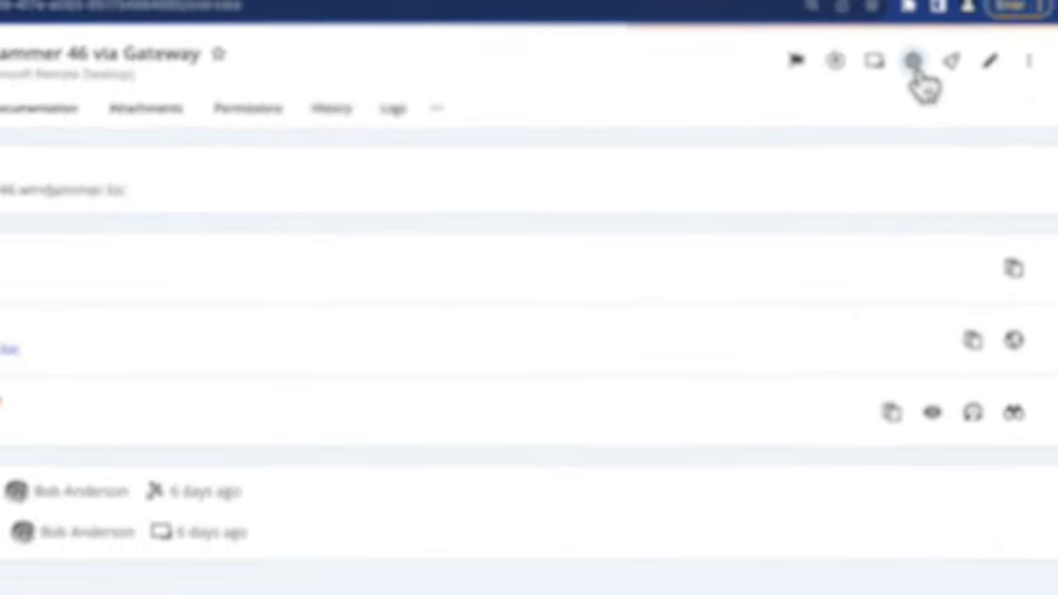
click(855, 58)
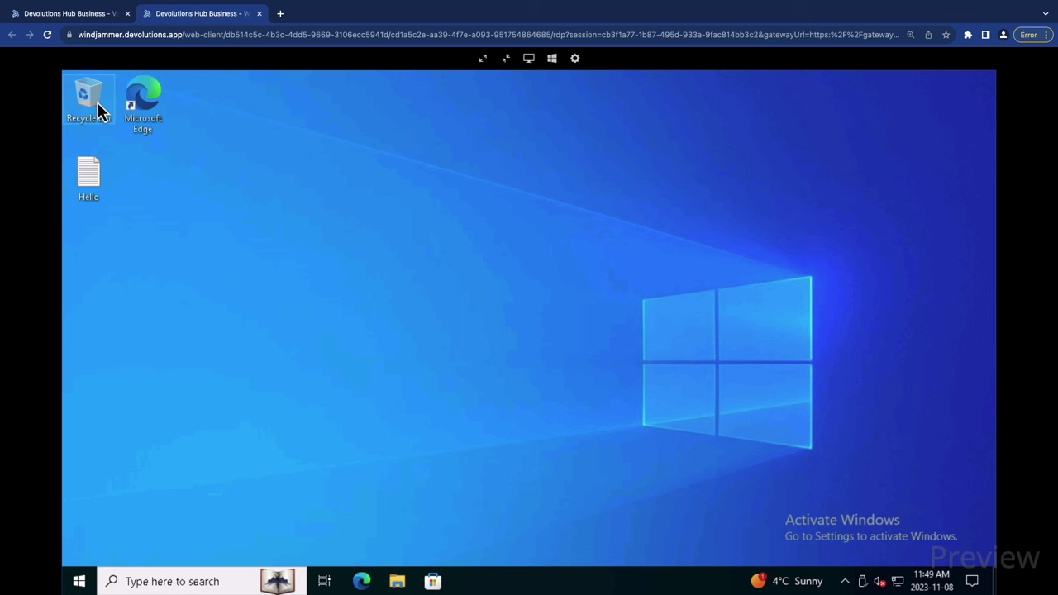
Disconnect from the remote Windows desktop using its own power options.
click(80, 583)
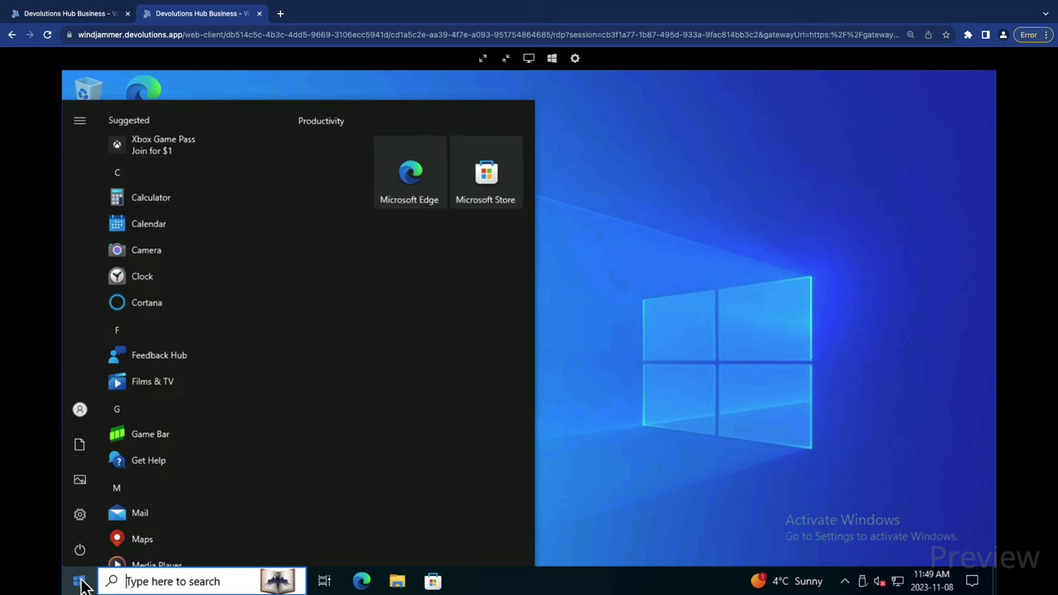
click(85, 548)
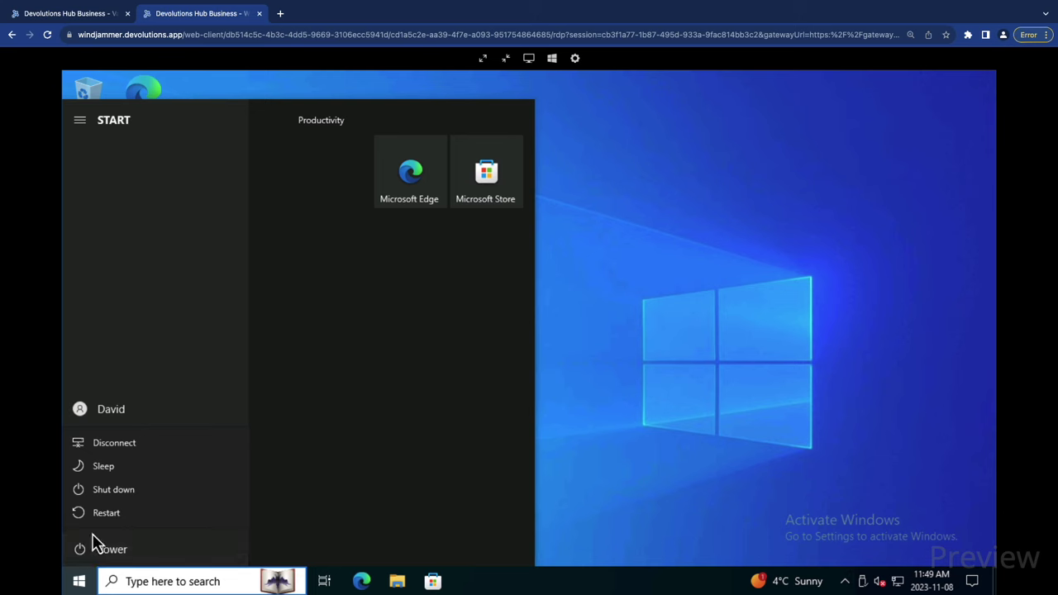
click(109, 451)
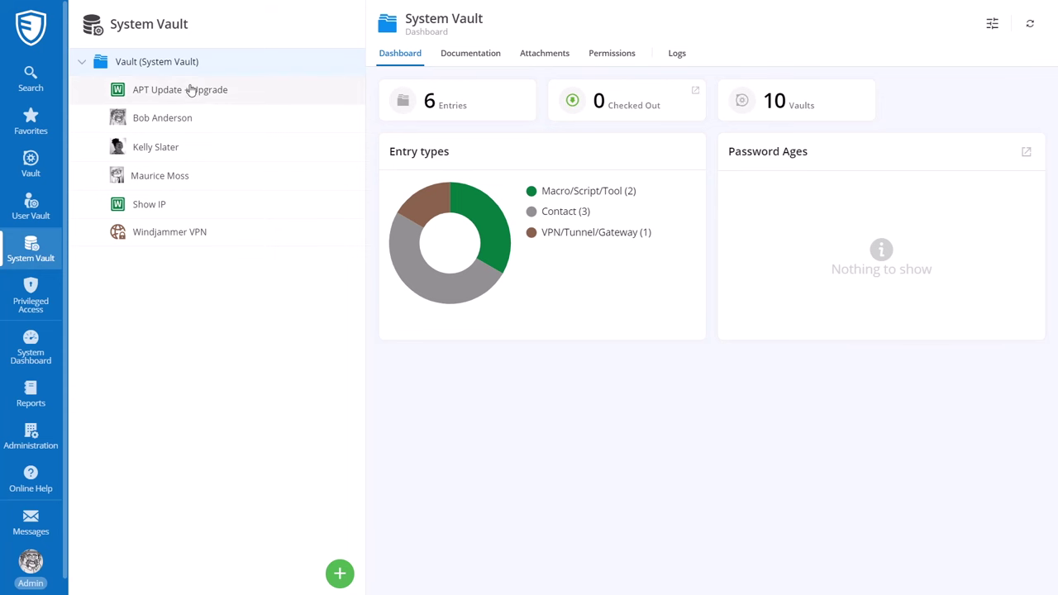
In the Devolutions Server System Vault, view the Windjammer VPN, a contact and the APT Update + Upgrade entries, then reselect the vault root.
click(165, 235)
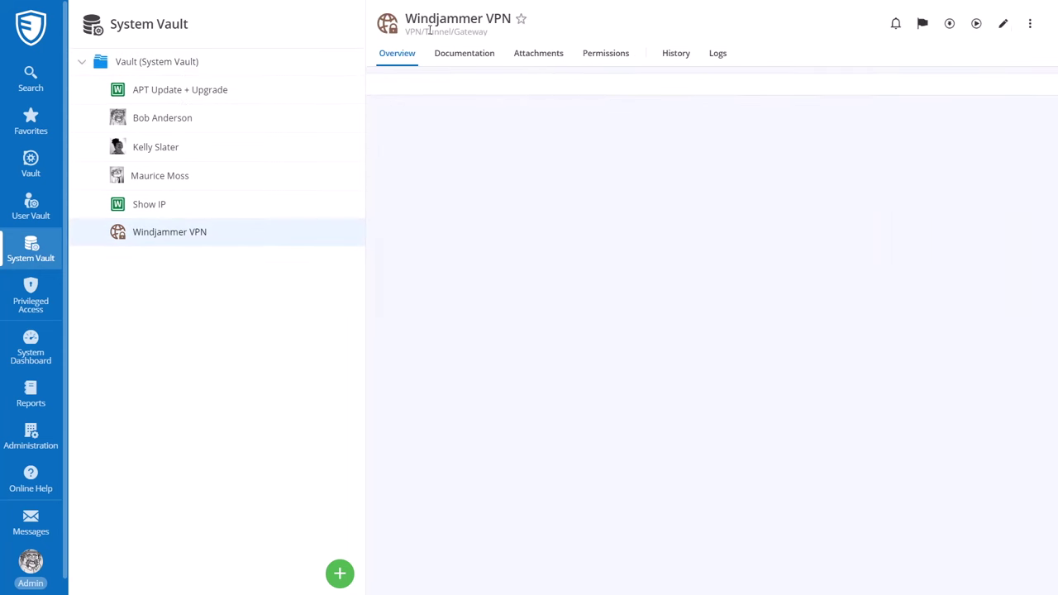
click(128, 151)
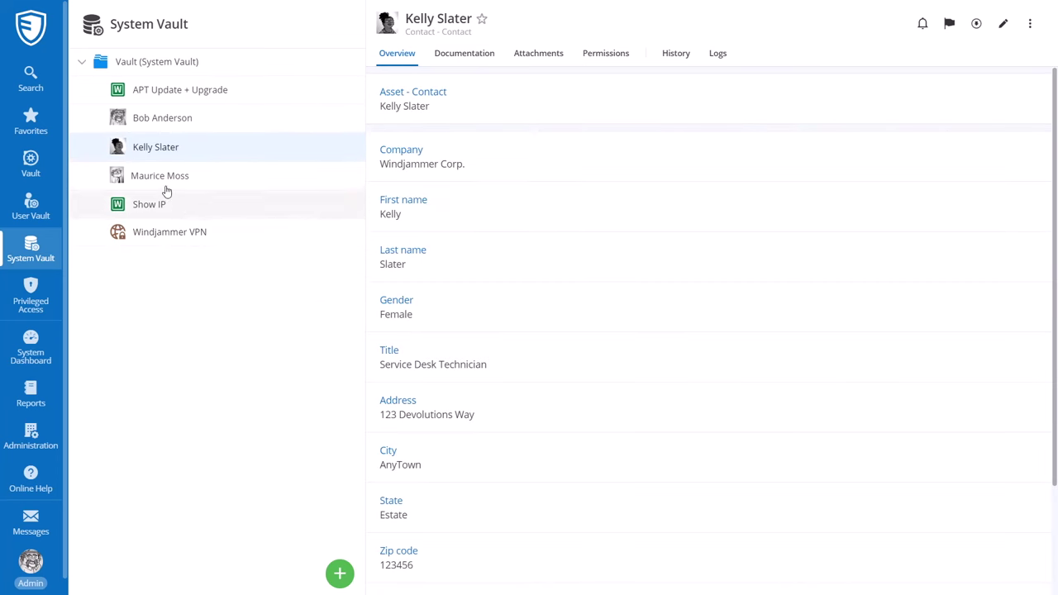
click(152, 98)
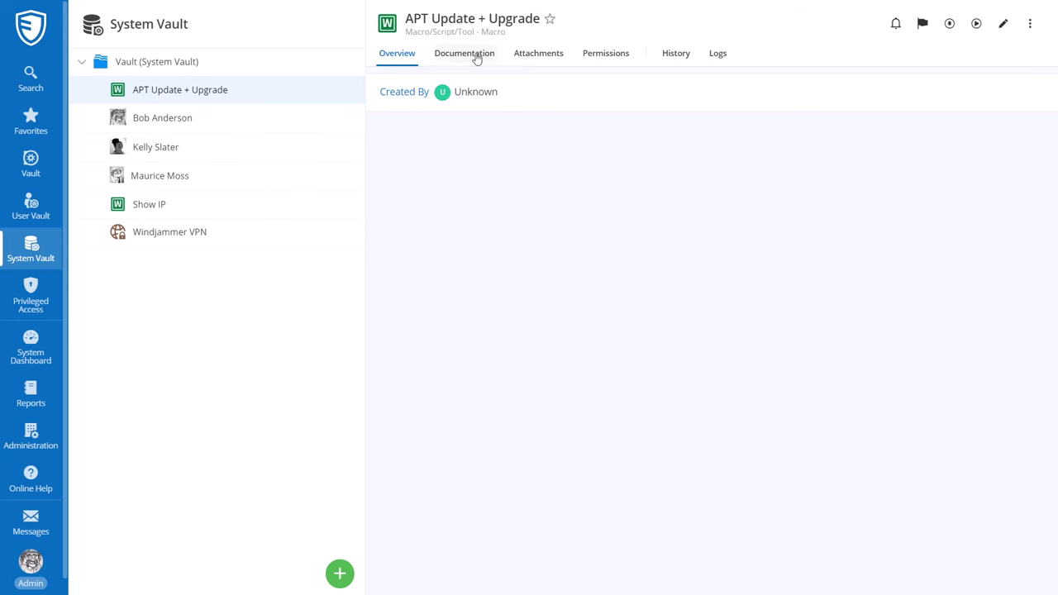
click(143, 64)
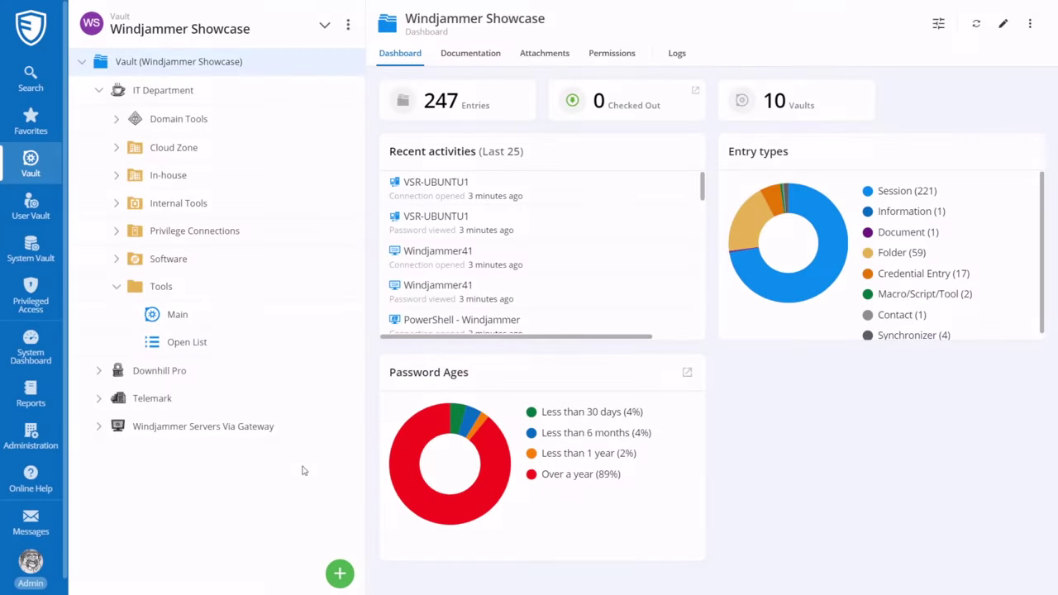
Start adding a new entry in the Windjammer Showcase vault and review the IT Asset Management entry types.
click(340, 574)
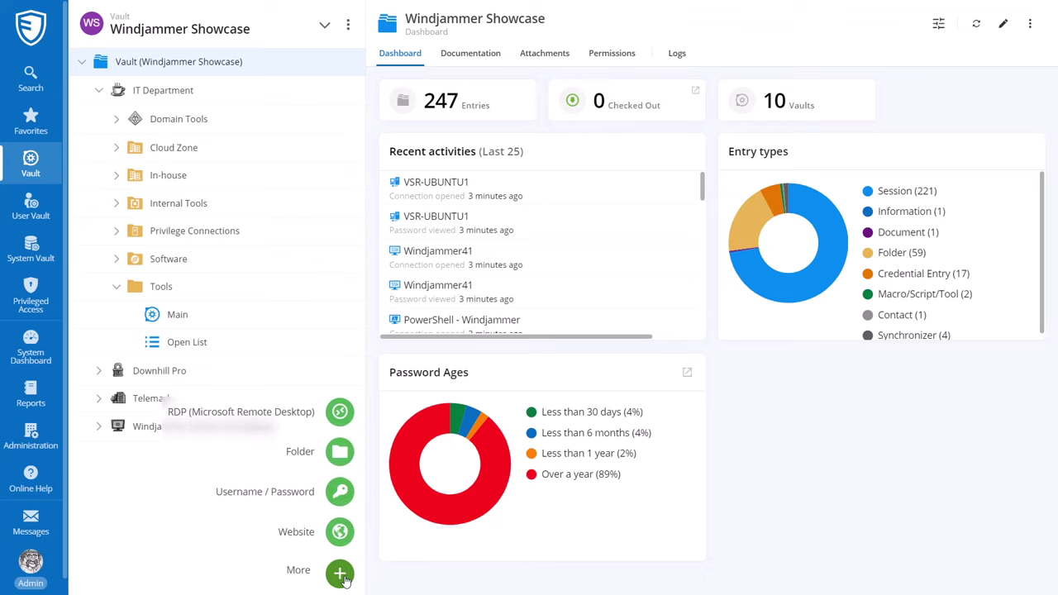
click(341, 576)
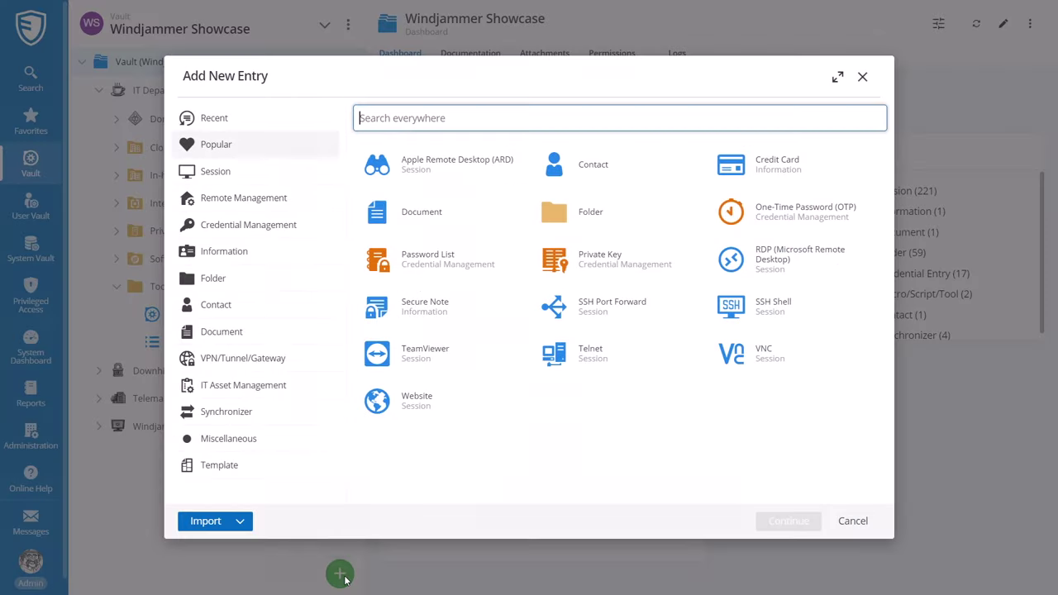
click(229, 390)
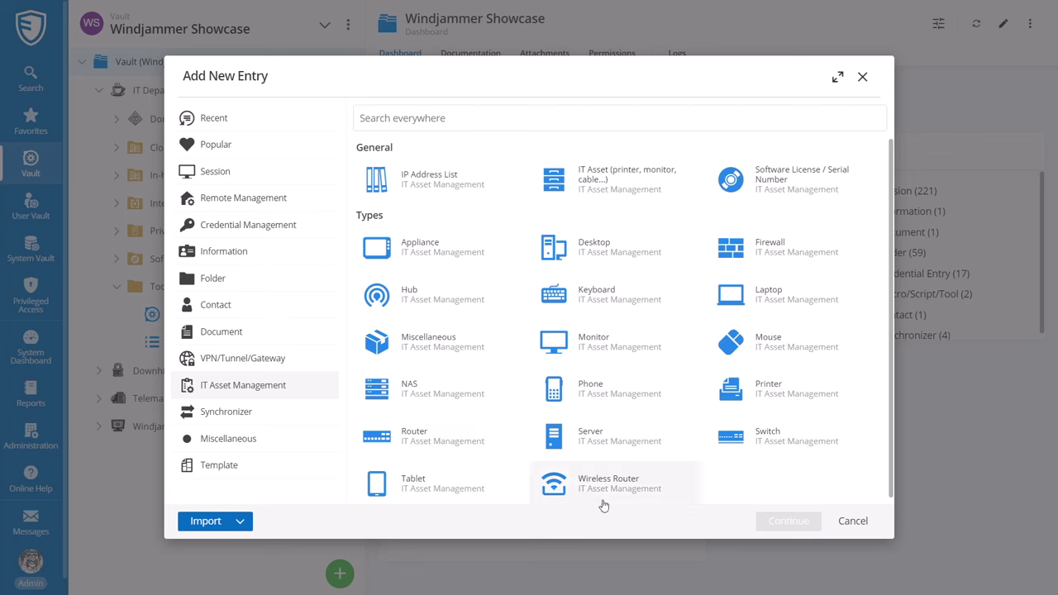
click(769, 447)
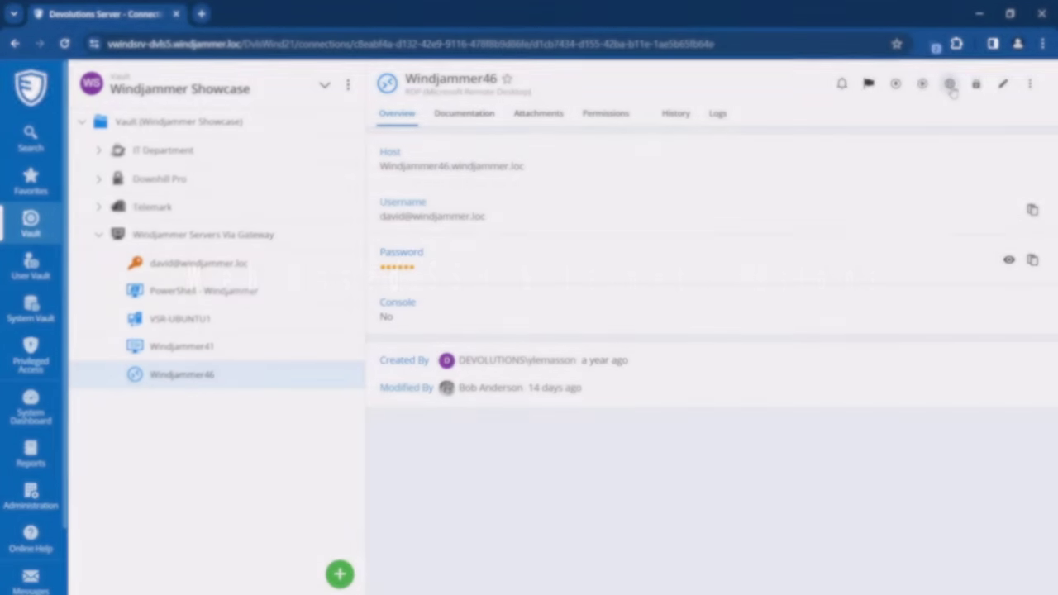
Launch the Windjammer46 RDP entry and the PowerShell - Windjammer entry as web-based sessions.
click(935, 86)
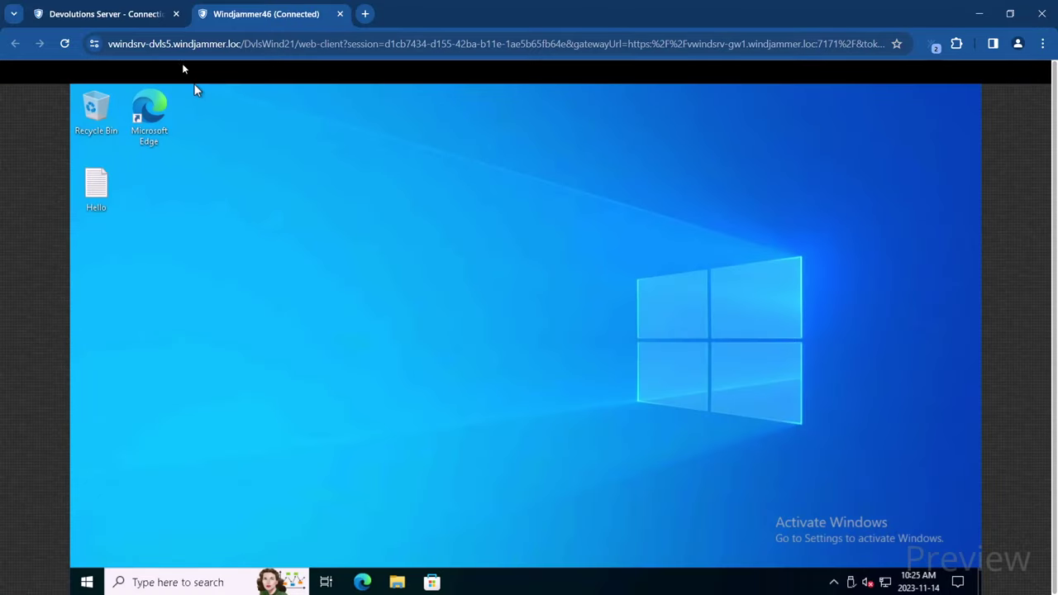
click(107, 13)
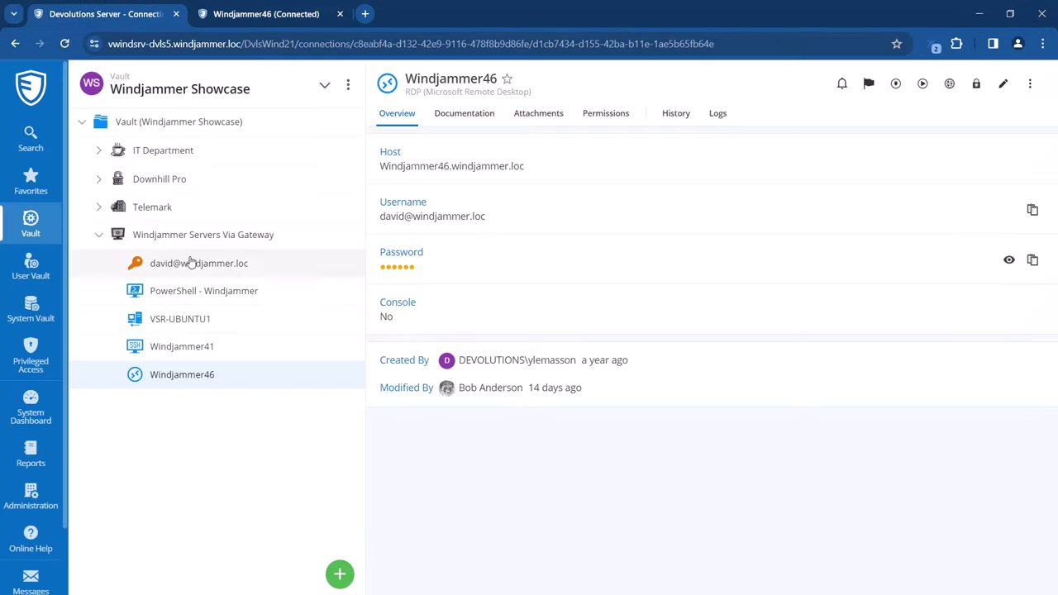
click(204, 291)
click(949, 83)
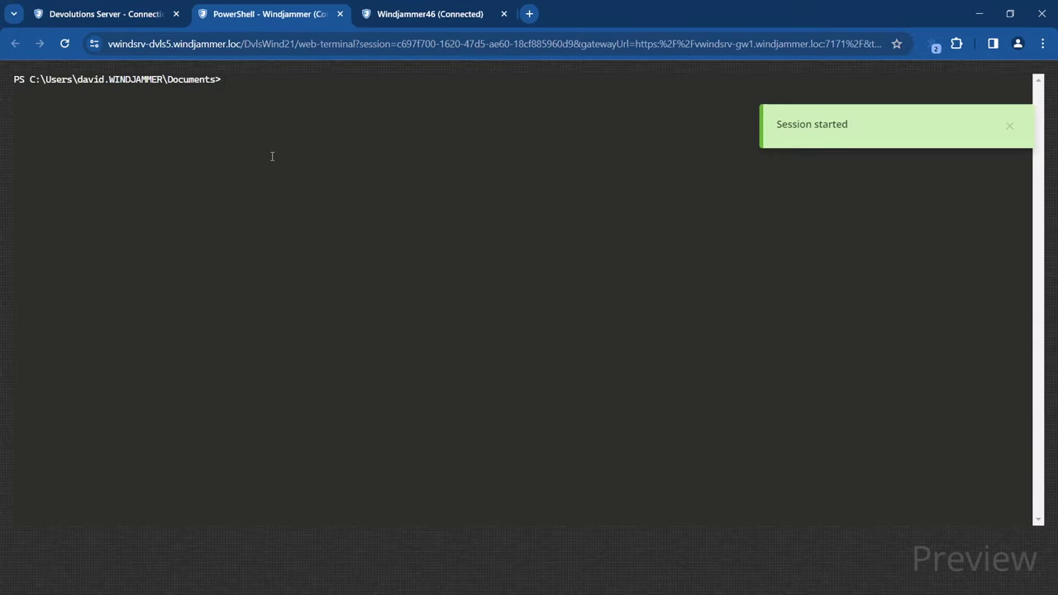
Return to the vault and launch the Windjammer41 SSH entry and the VSR-UBUNTU1 entry as web-based sessions.
click(153, 15)
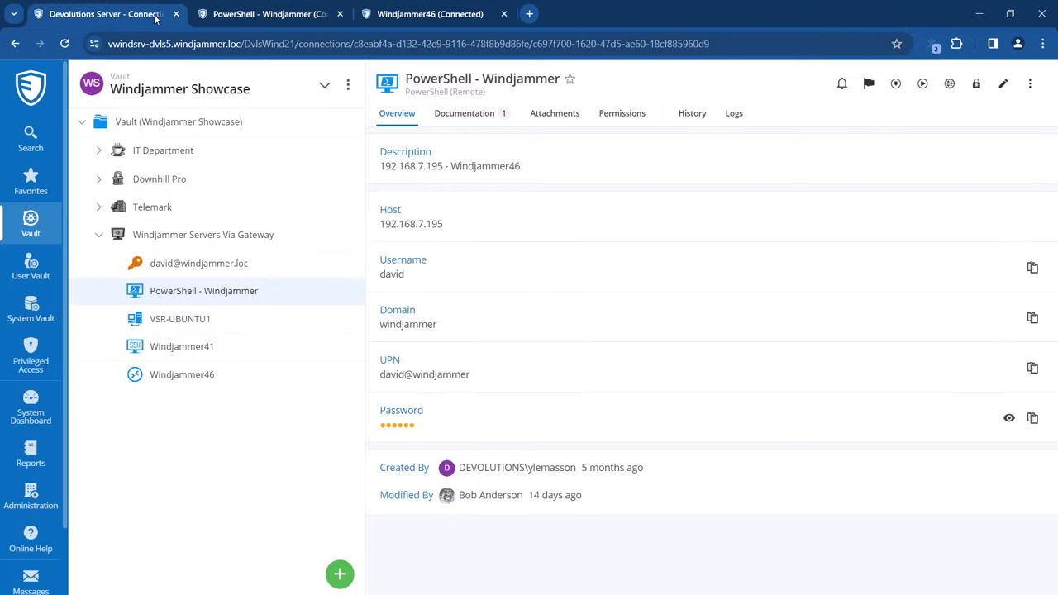
click(209, 350)
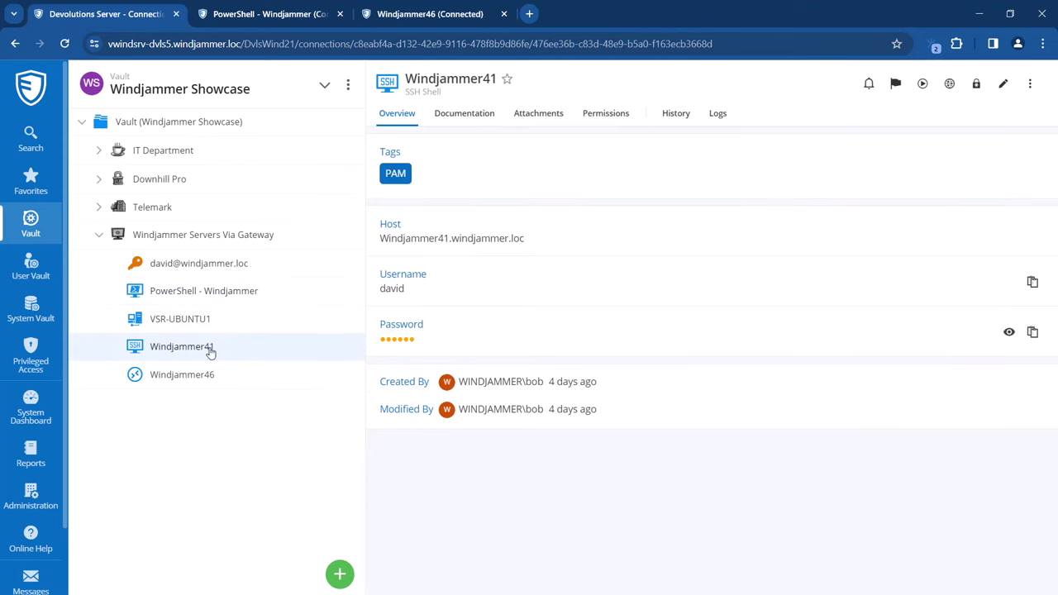
click(951, 86)
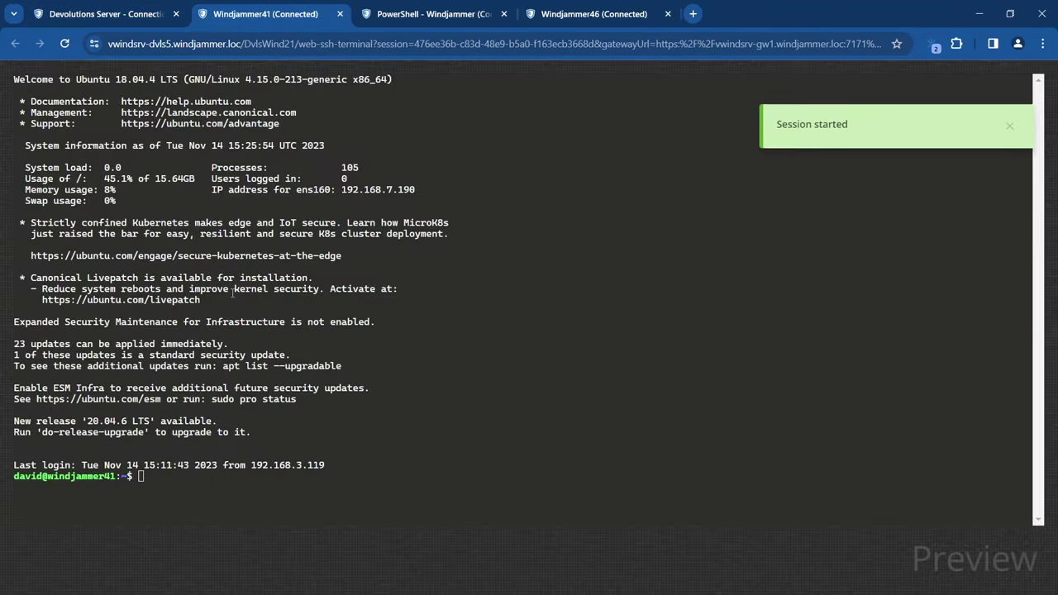
click(113, 15)
click(183, 317)
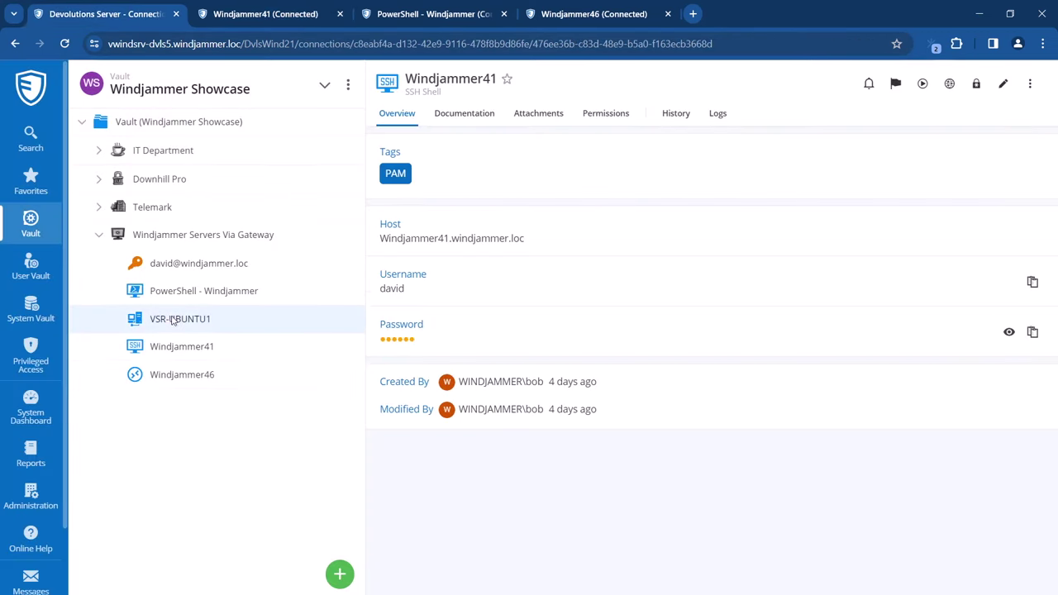
click(949, 85)
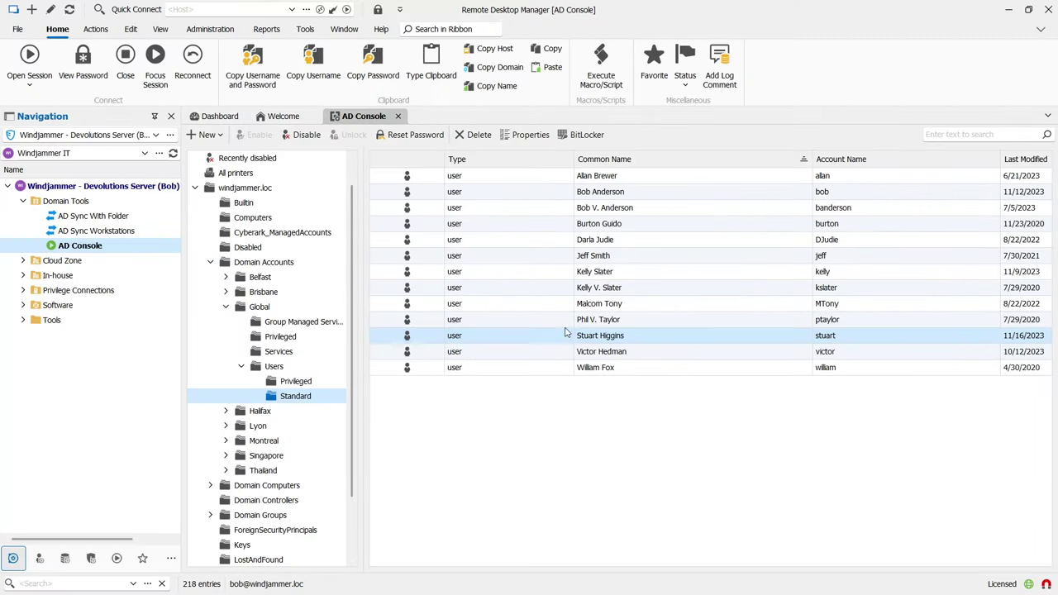
In Remote Desktop Manager's AD Console, delete the selected user account from the Global Standard users folder.
right_click(621, 339)
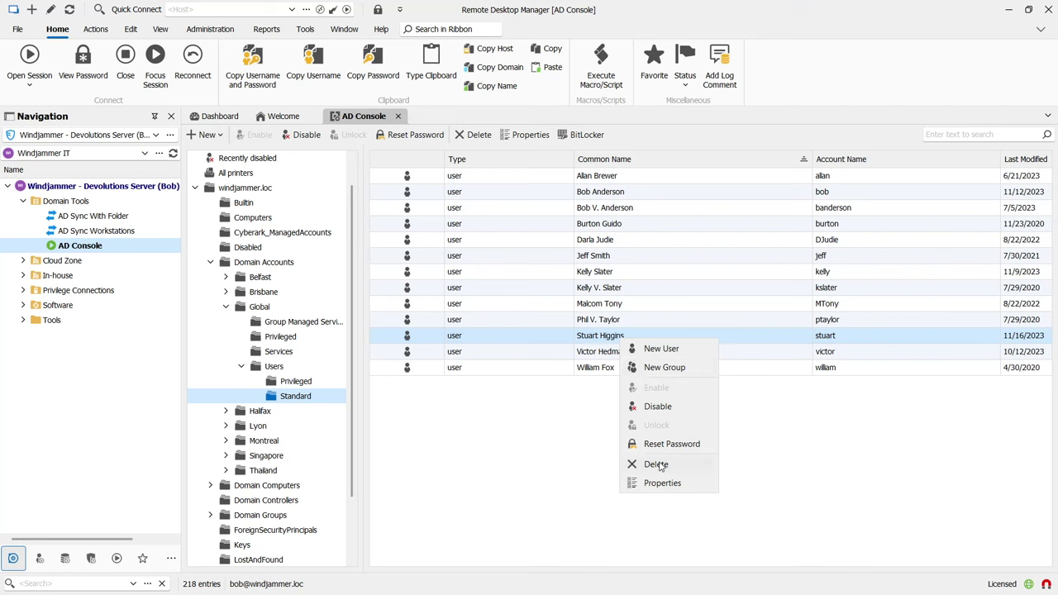
click(657, 465)
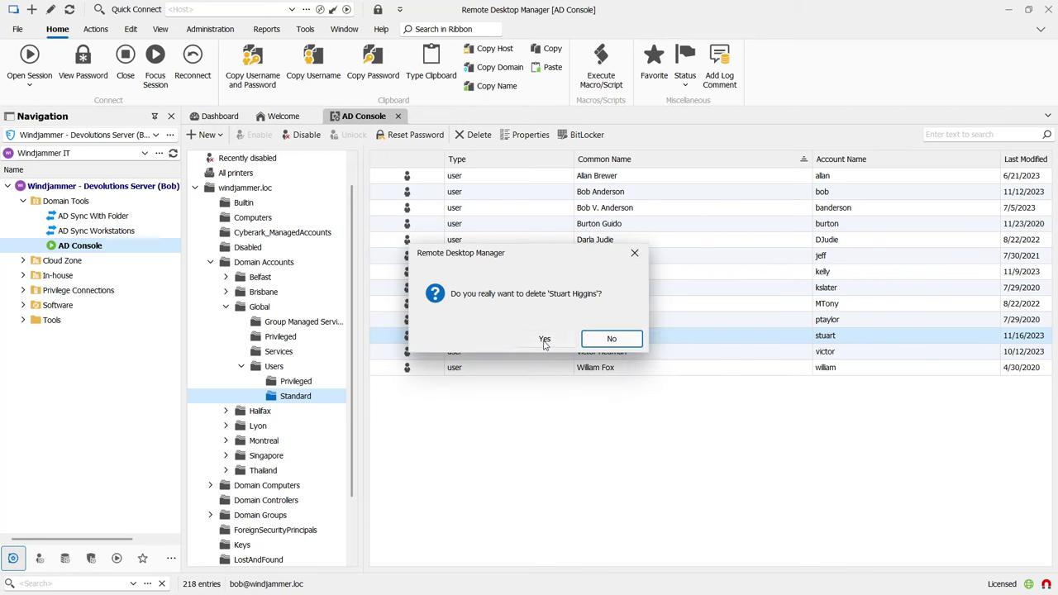
click(545, 340)
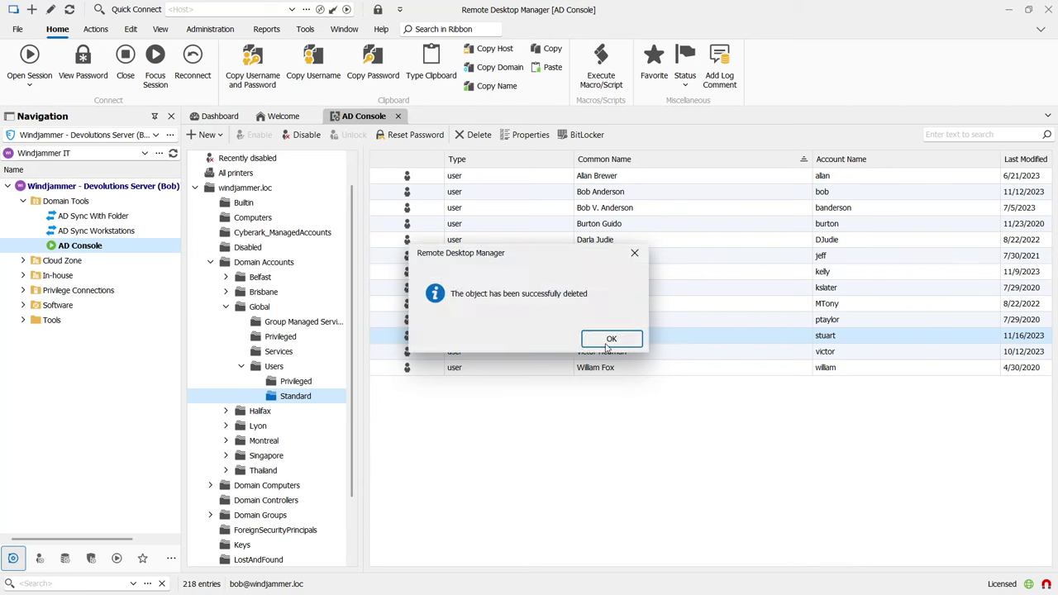
click(610, 338)
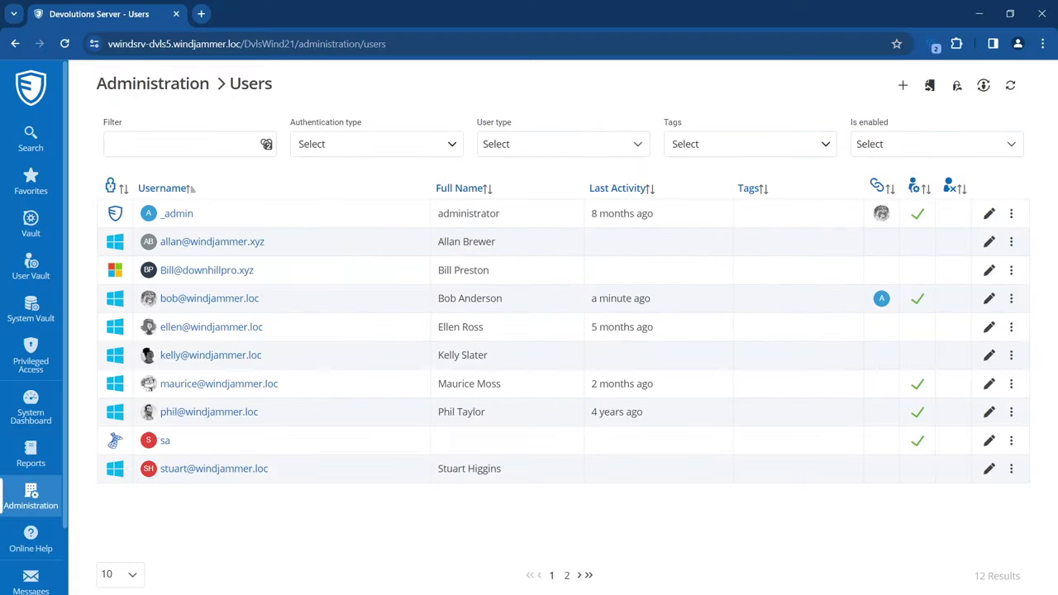
In Devolutions Server, synchronize users from all providers, setting the missing user to Disable and unassigning licenses for disabled users.
click(985, 87)
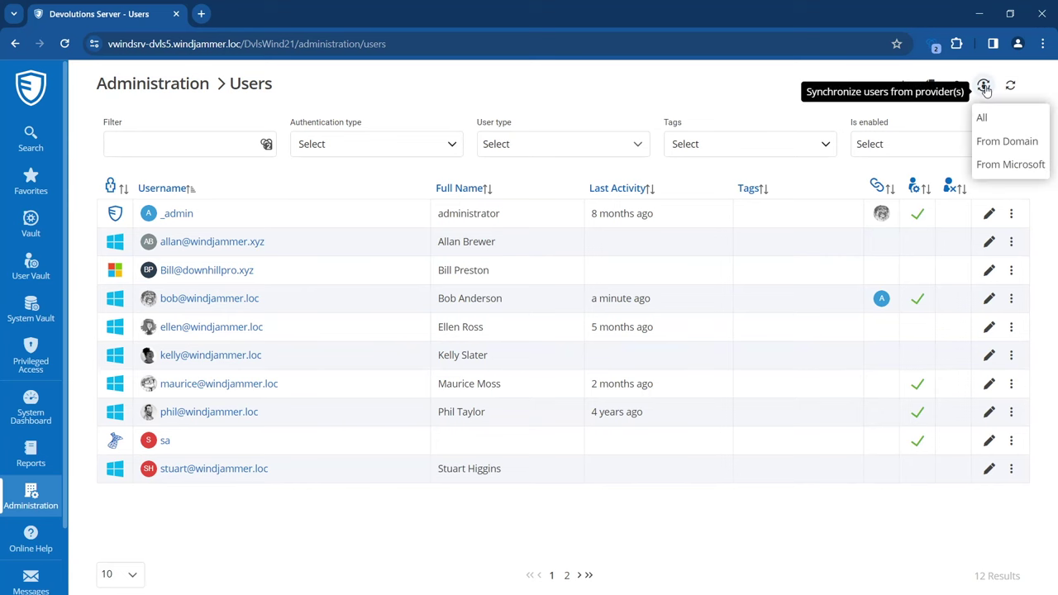
click(983, 119)
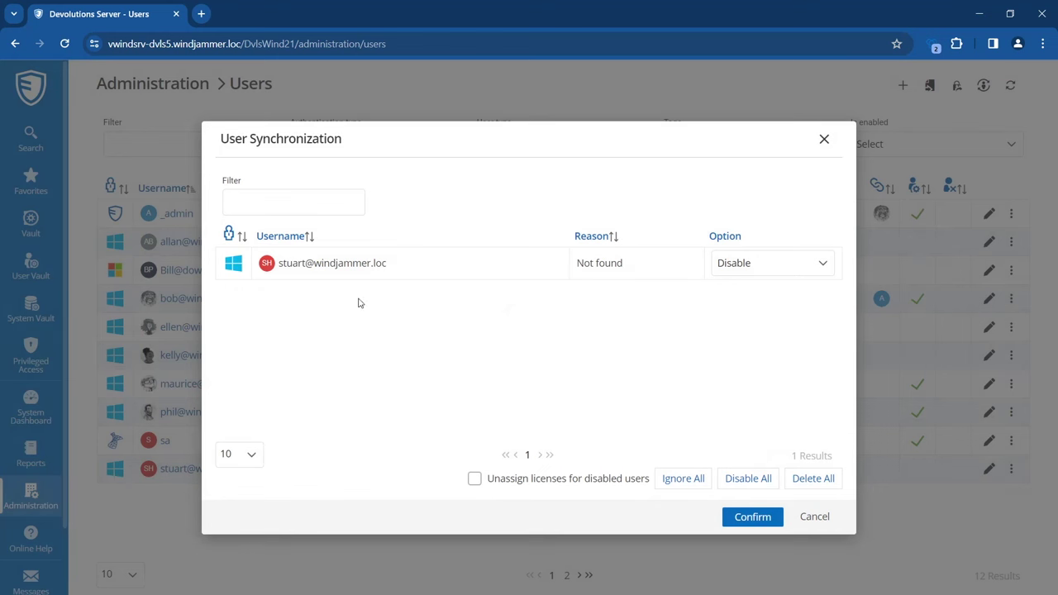
click(749, 271)
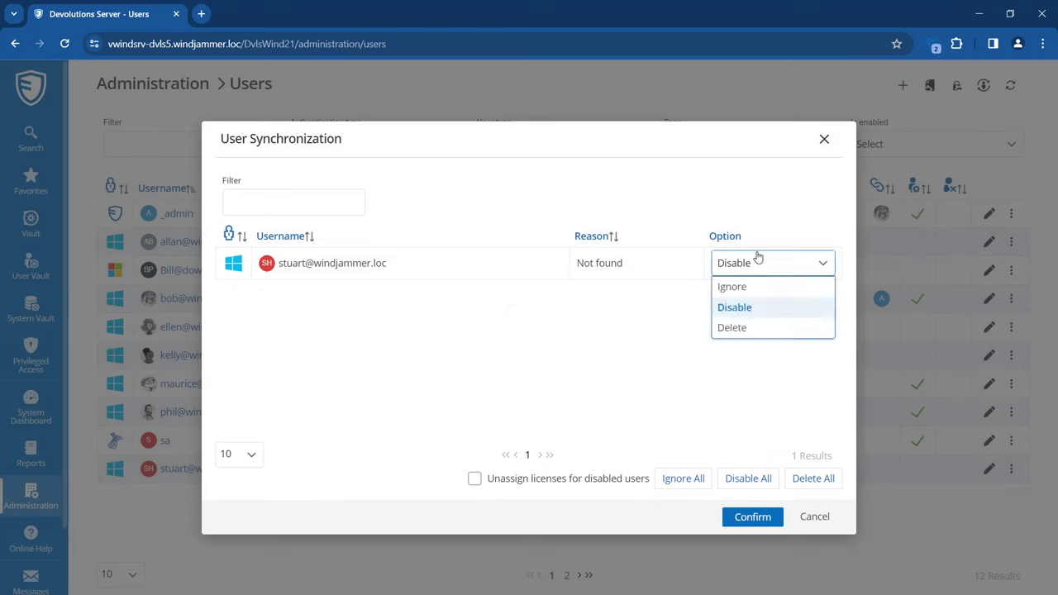
click(740, 309)
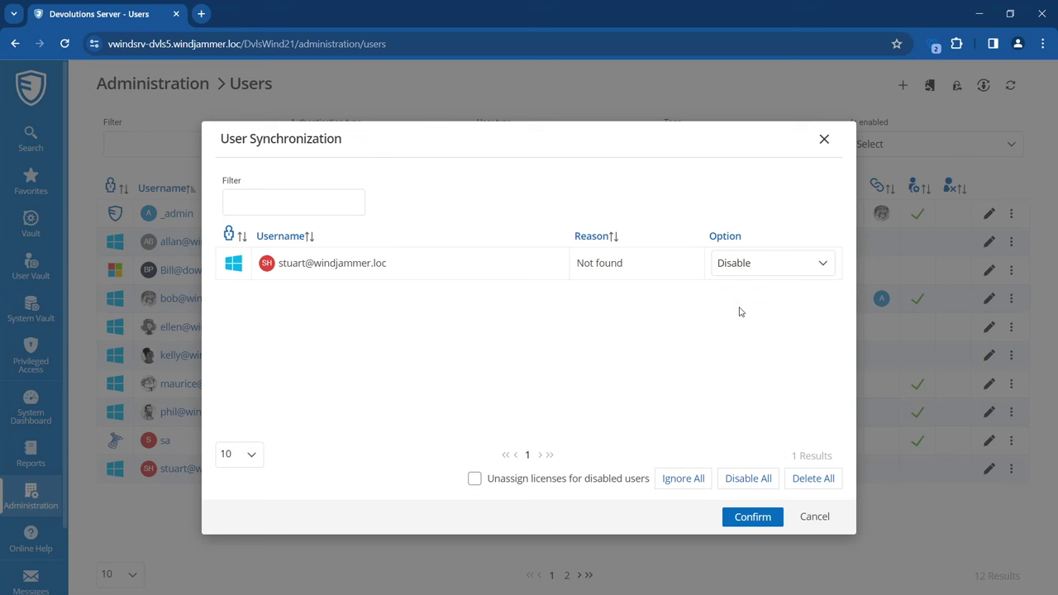
click(475, 480)
click(757, 518)
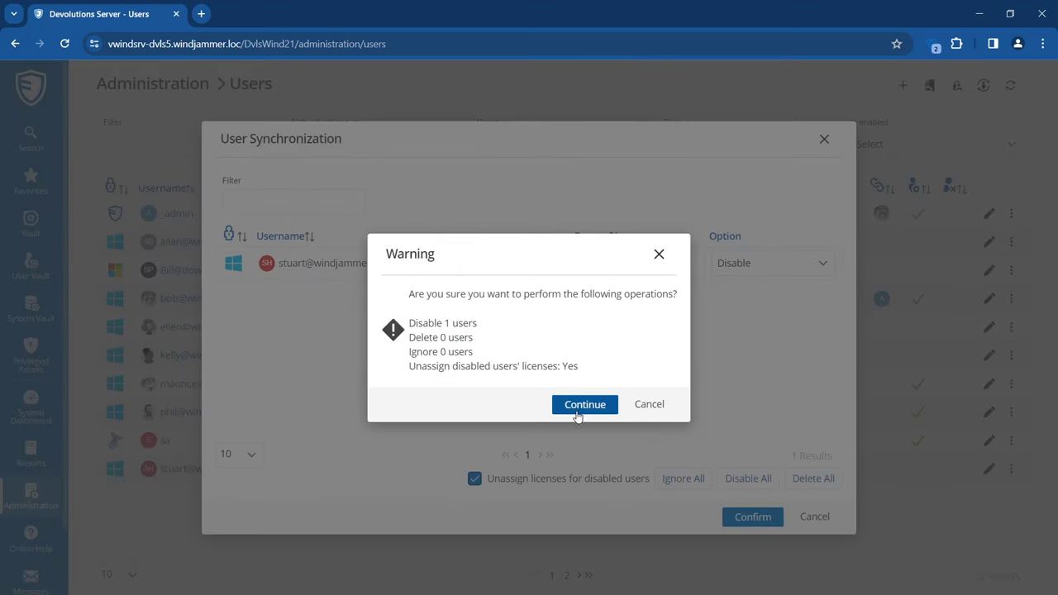
click(581, 410)
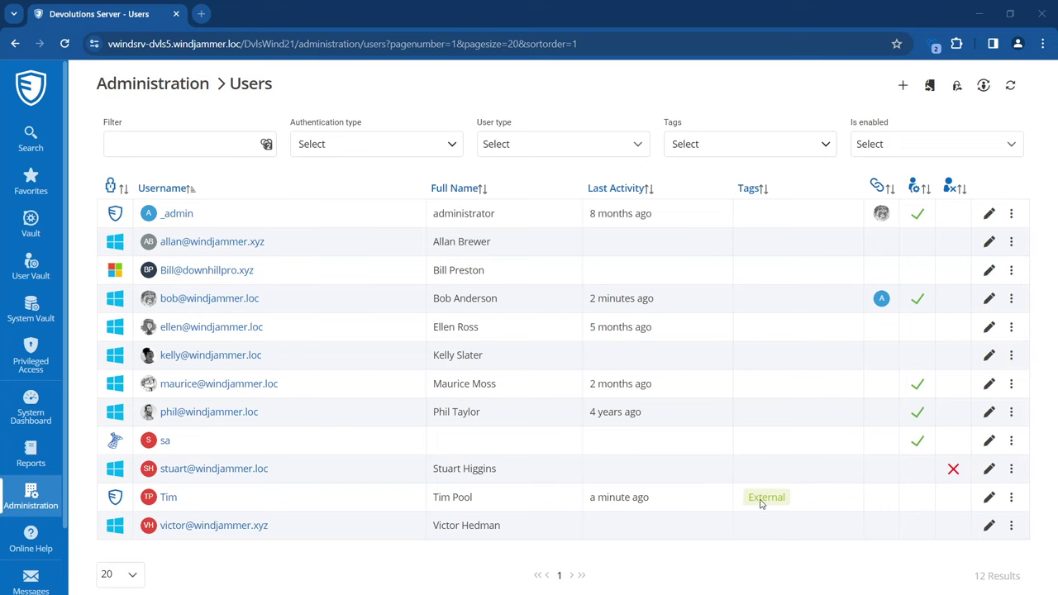
Review the tag options and general information of the user tagged External, leaving the account without saving.
click(987, 498)
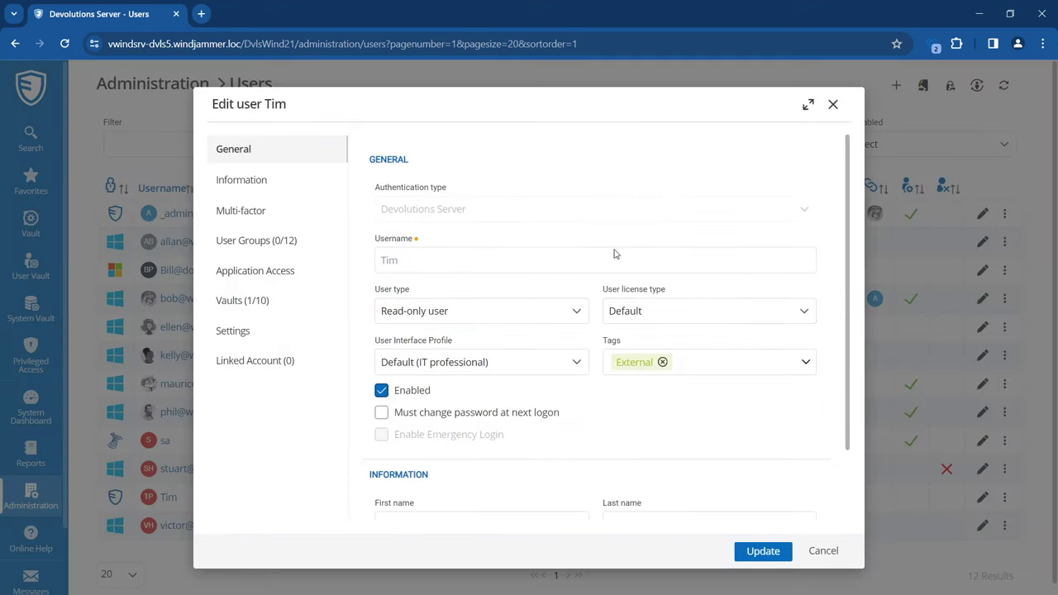
click(806, 368)
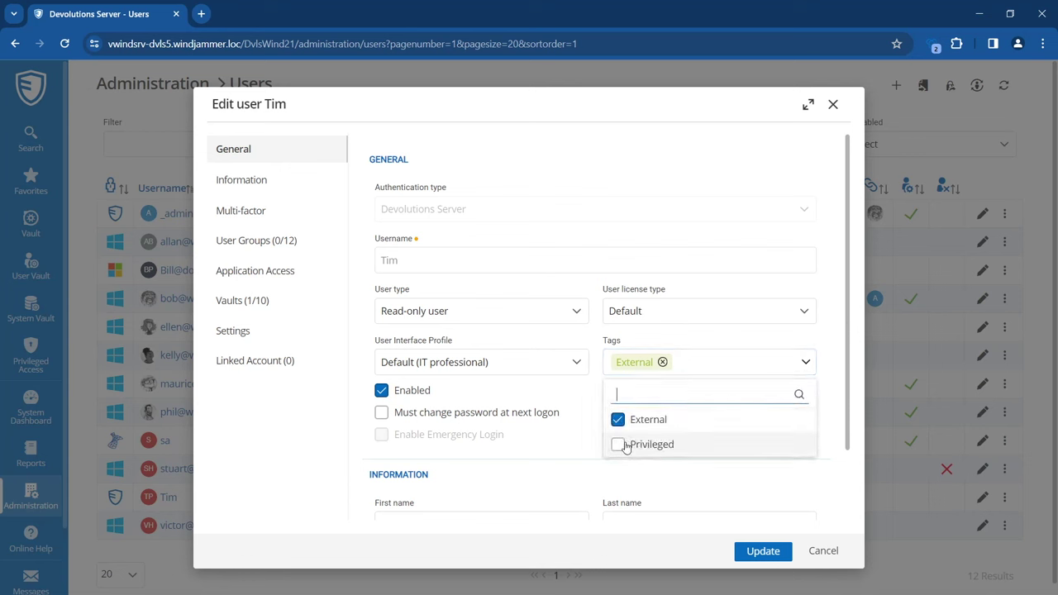
click(799, 480)
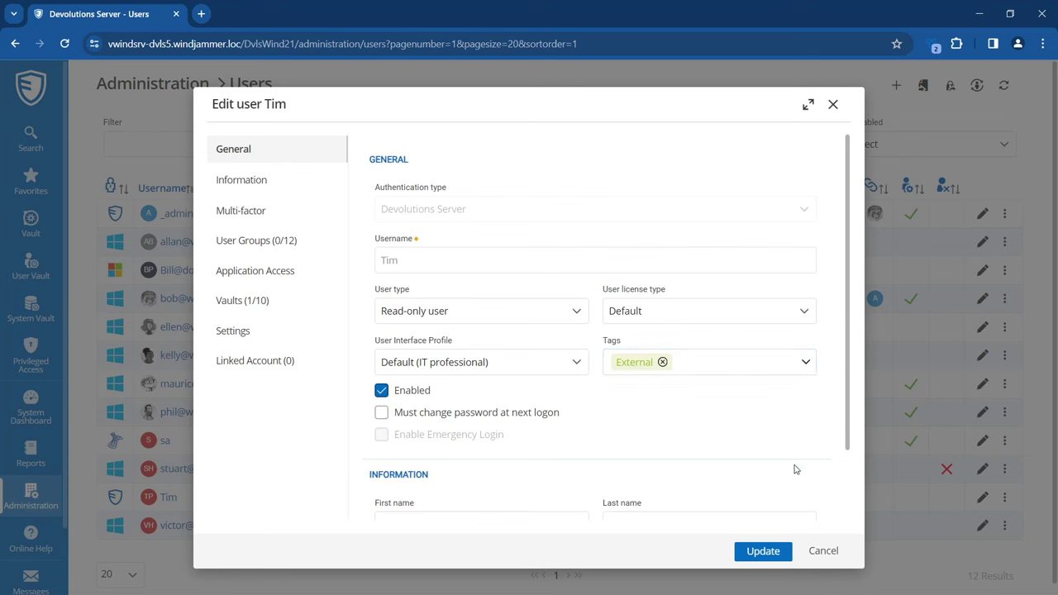
scroll(794, 469, down, 1)
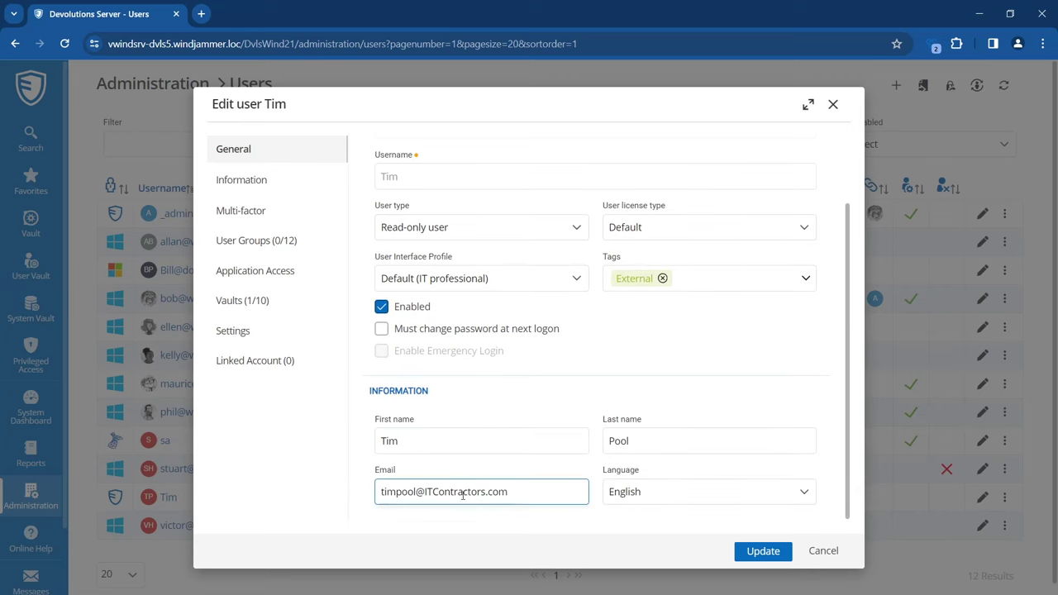
click(820, 556)
Open the External Users report from the Reports page.
click(31, 455)
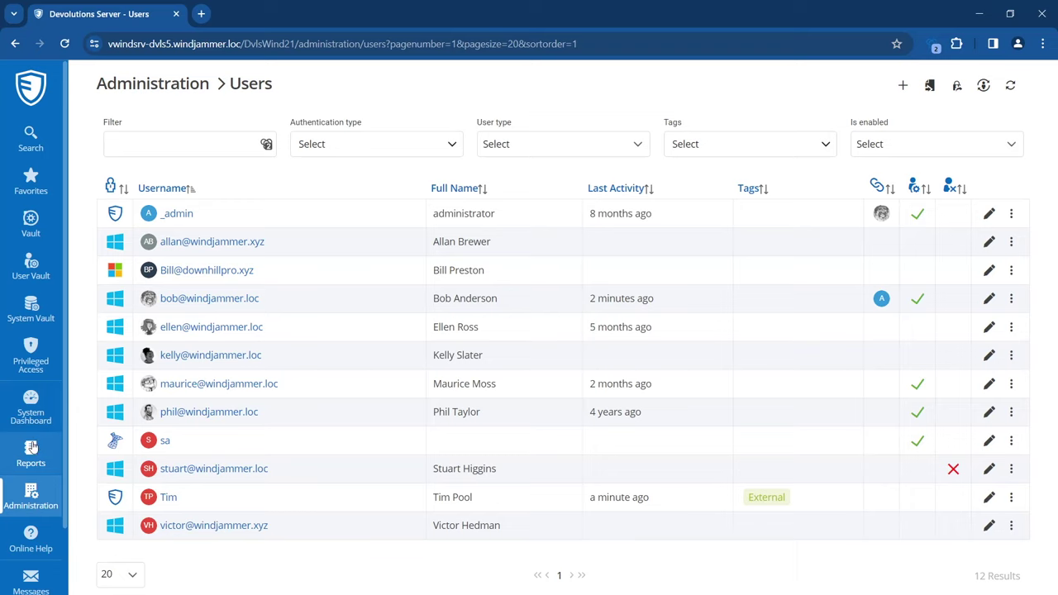
scroll(430, 351, down, 2)
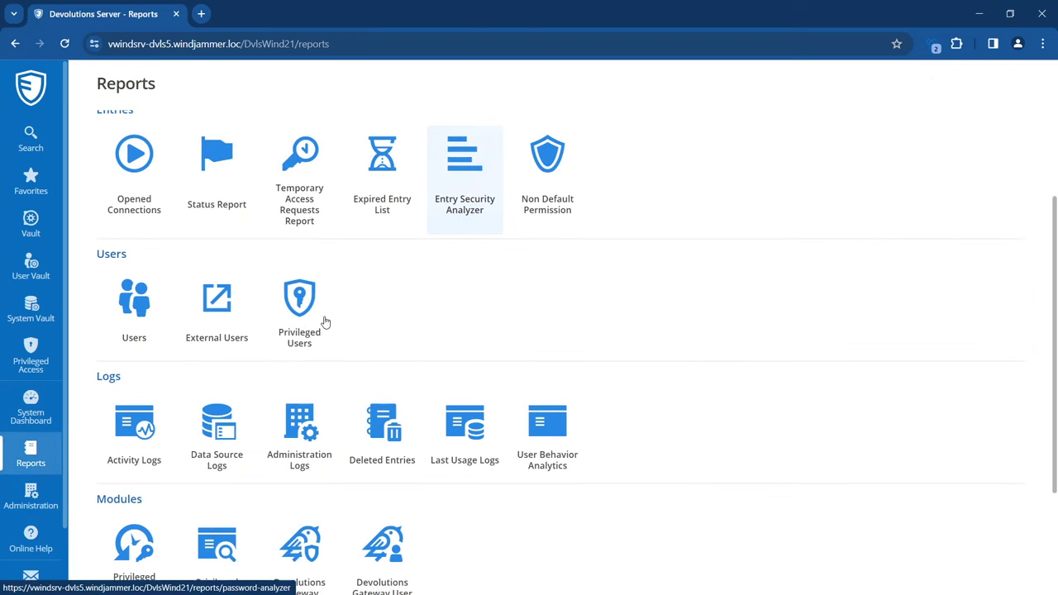
click(219, 308)
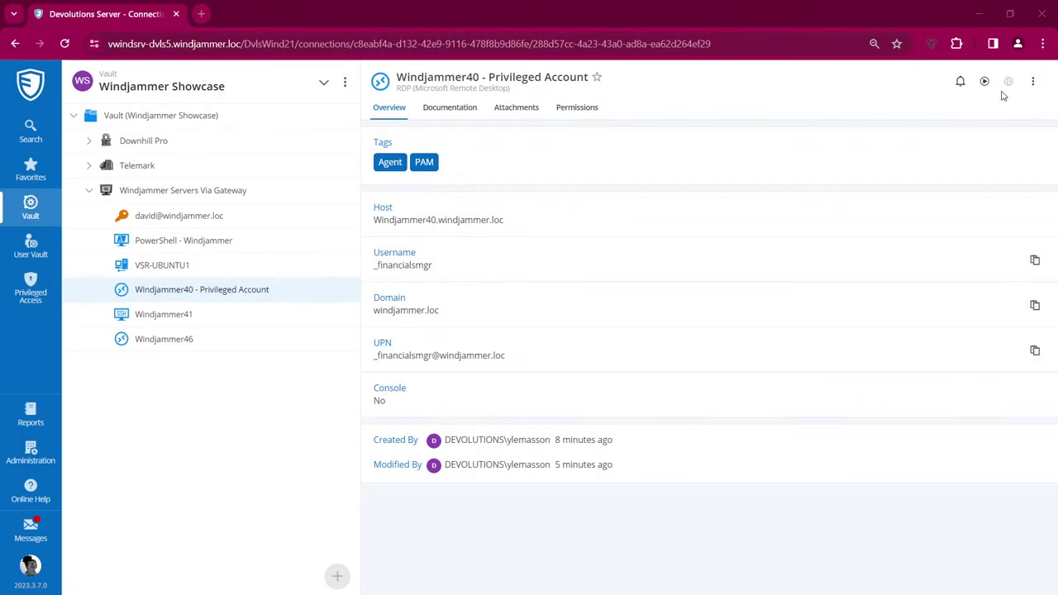
Launch the Windjammer40 - Privileged Account session and address its check-out request to All Approvers.
click(984, 82)
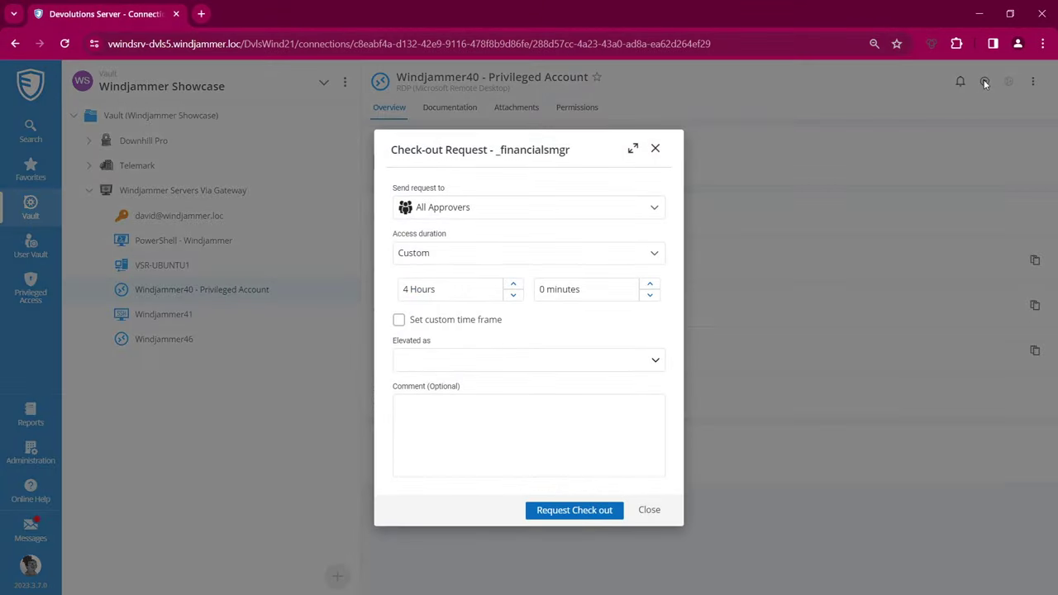
click(442, 213)
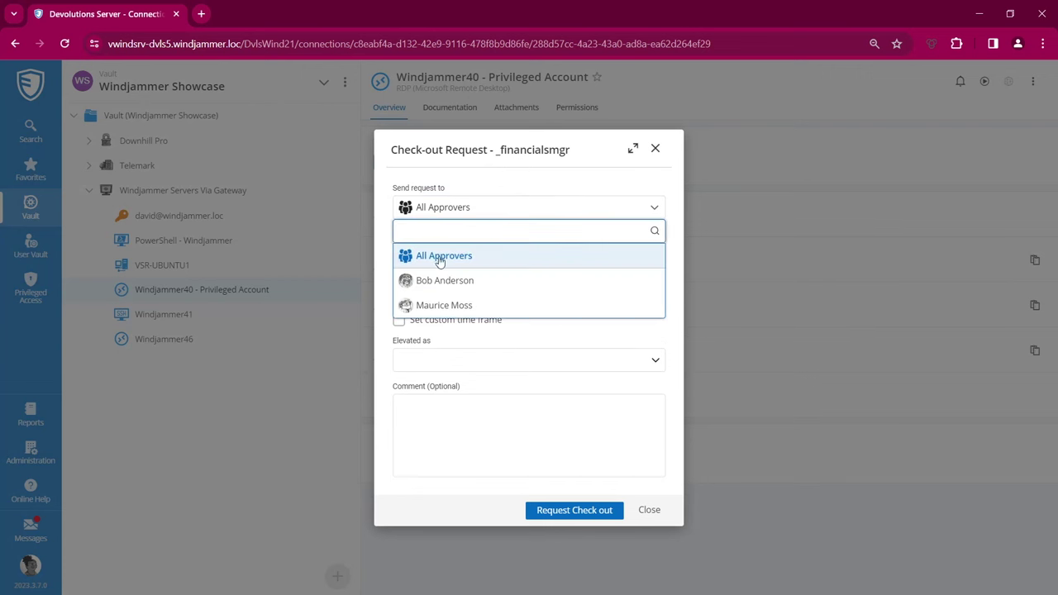
click(443, 258)
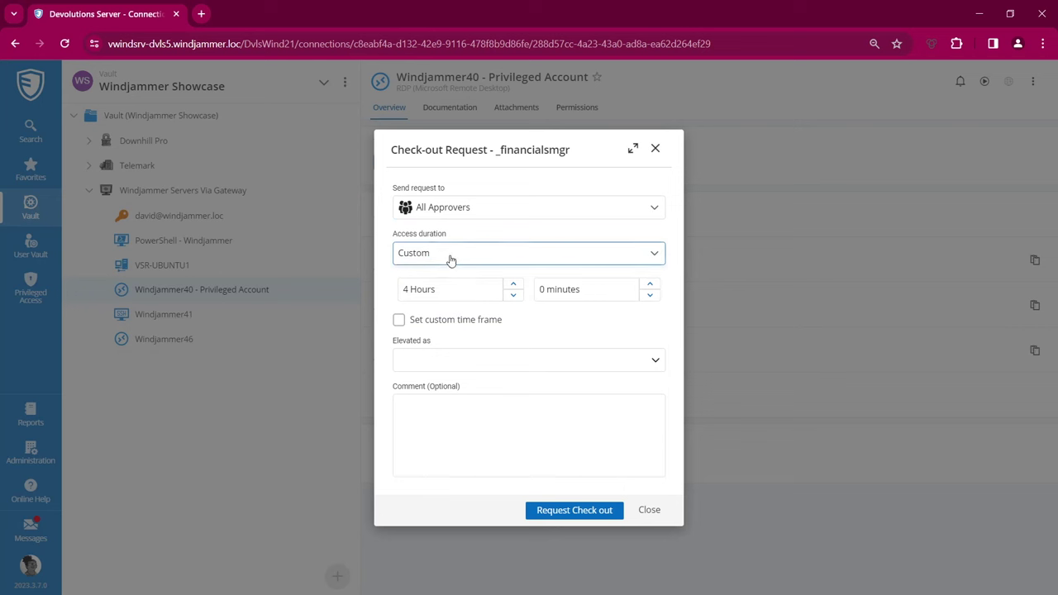
Set the check-out request to be elevated as IT Technicians, add the comment "Thanks!" and submit it.
click(465, 361)
click(405, 465)
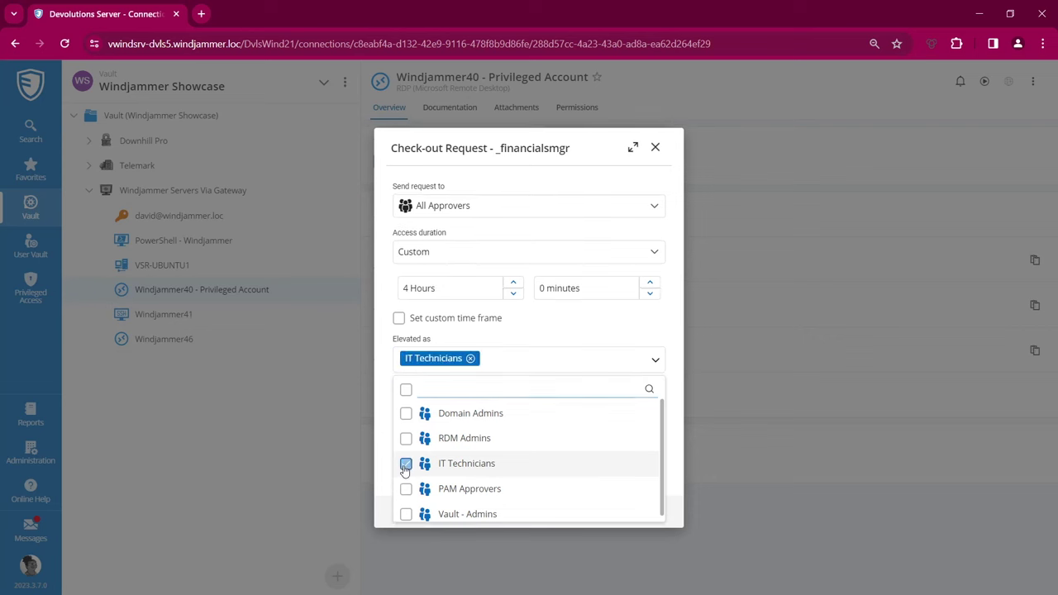
click(656, 361)
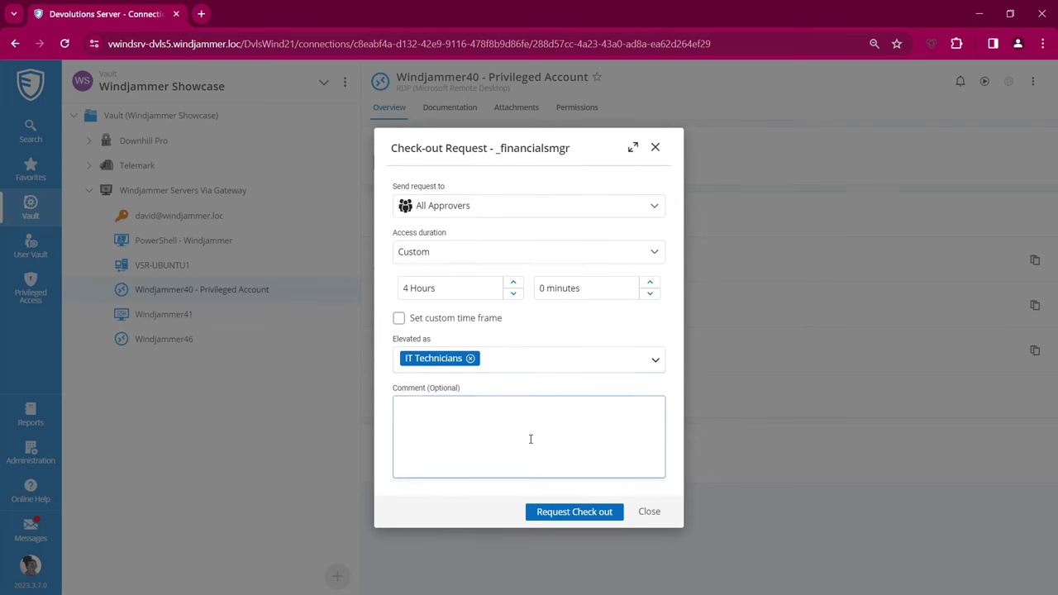
click(511, 423)
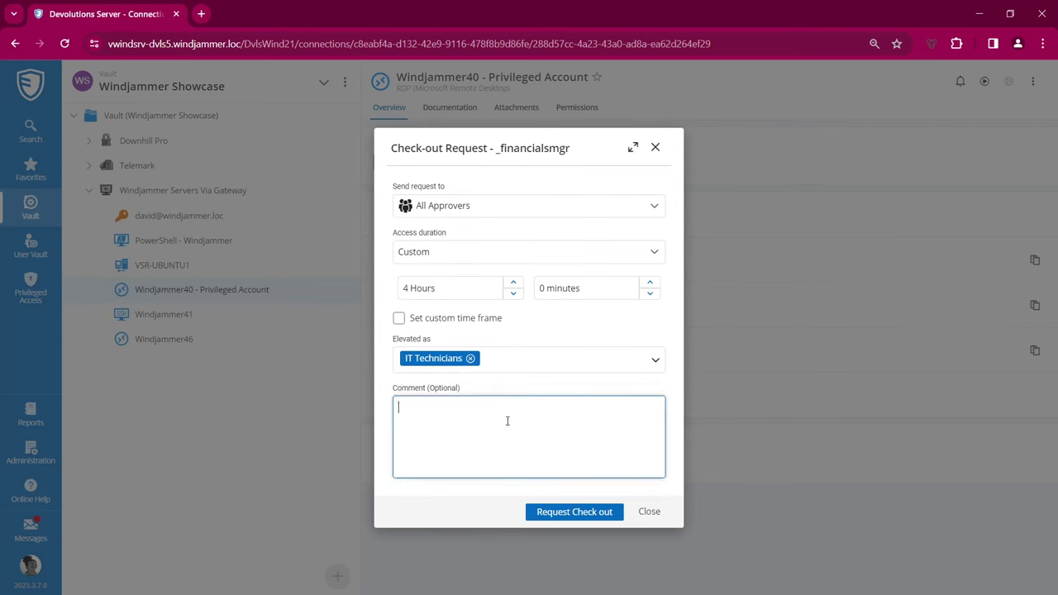
text(Thanks!)
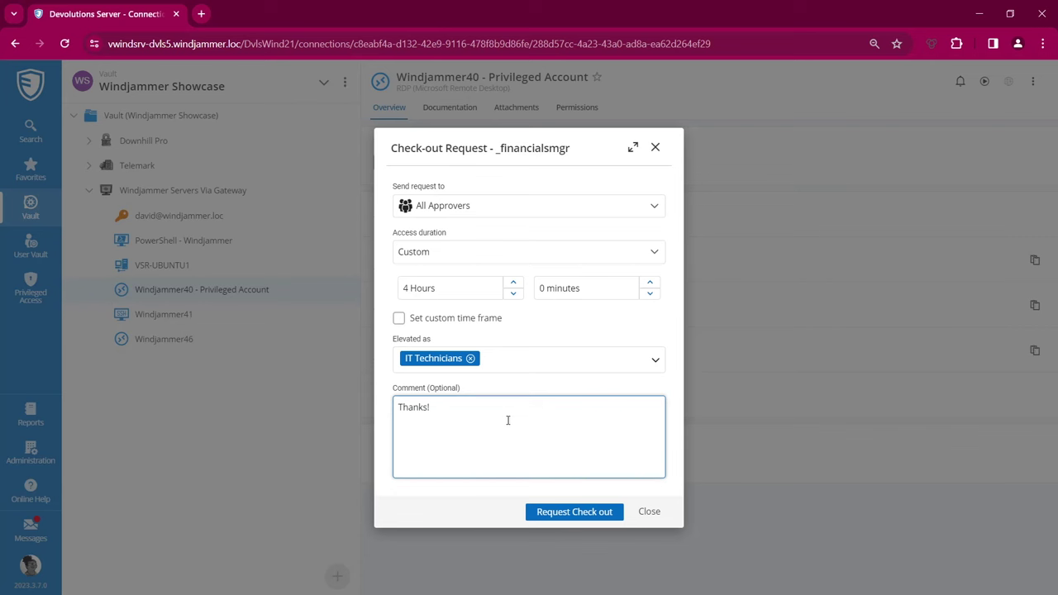
click(562, 516)
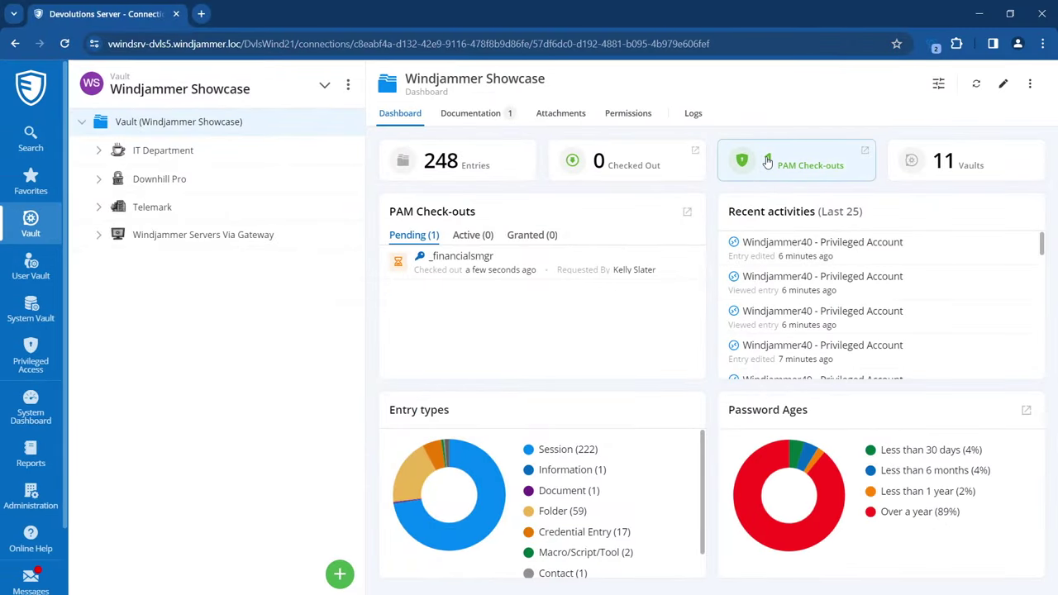
Open the pending _financialsmgr check-out as approver, review its elevation groups and approve it with the message "You're welcome.".
click(768, 162)
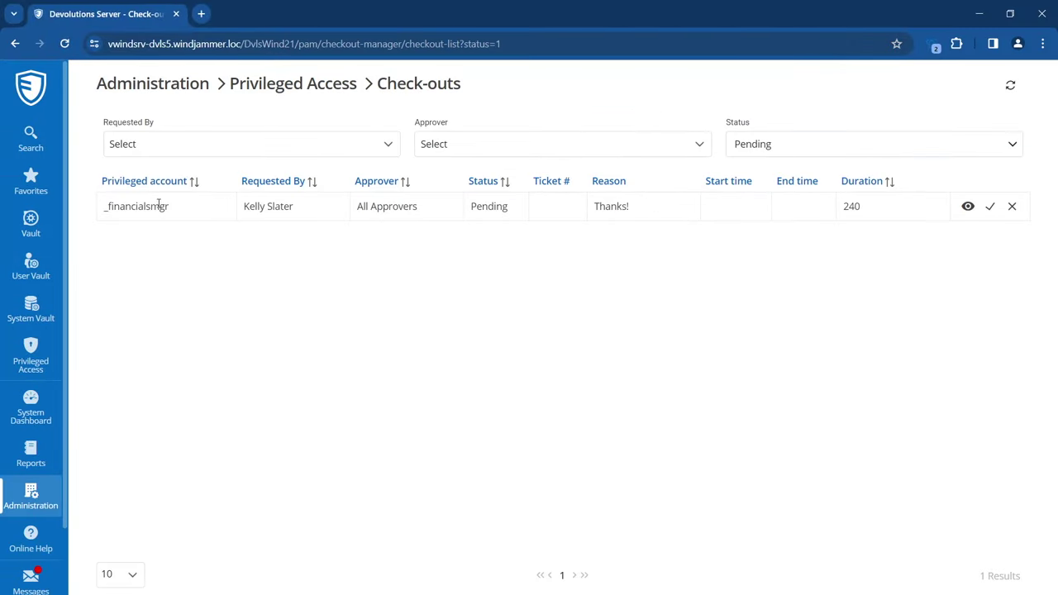
click(971, 209)
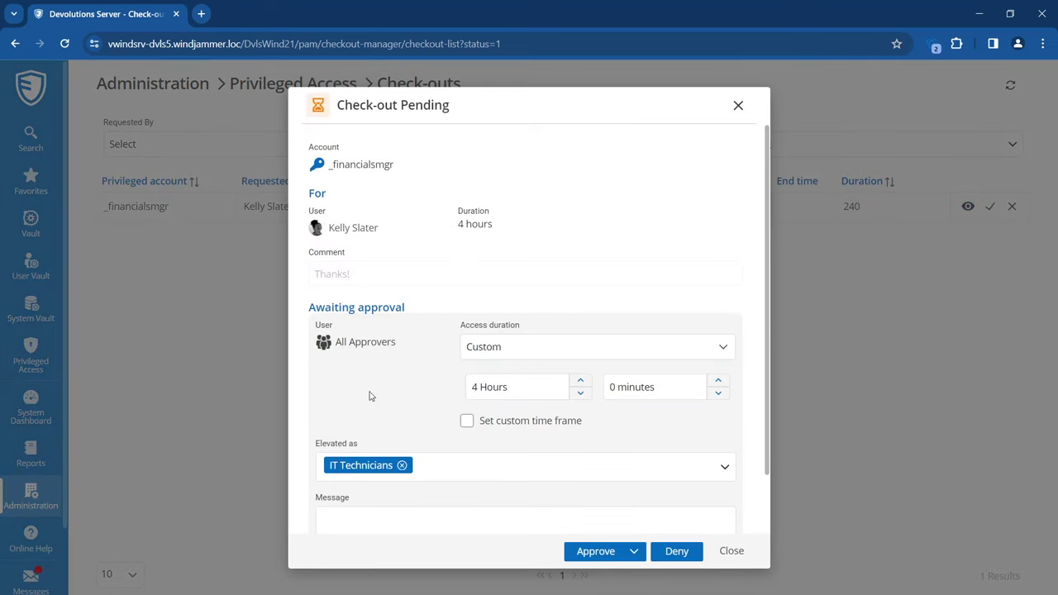
click(725, 468)
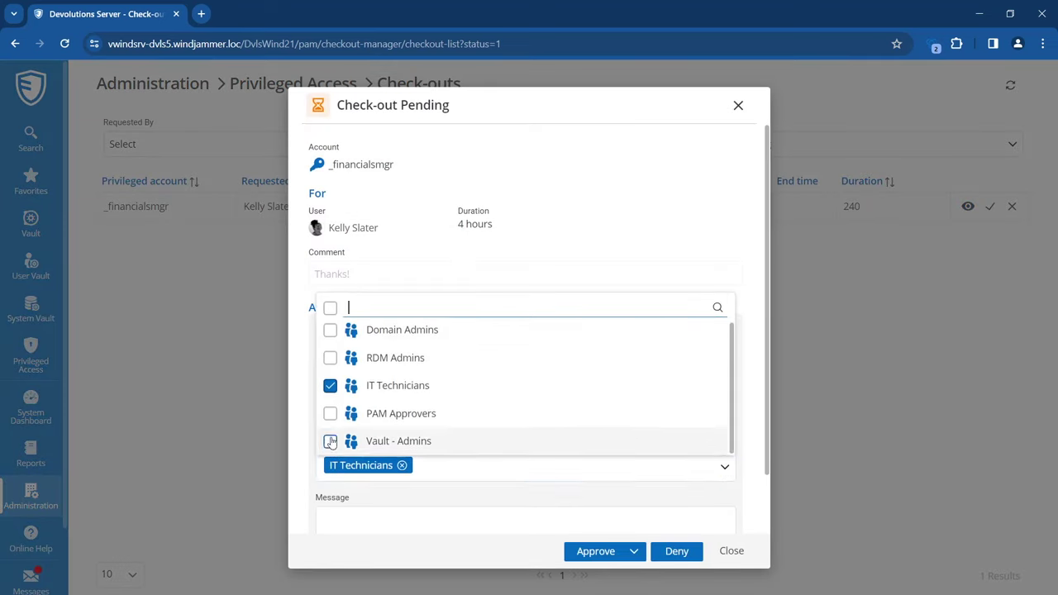
click(486, 508)
text(You're welcome.)
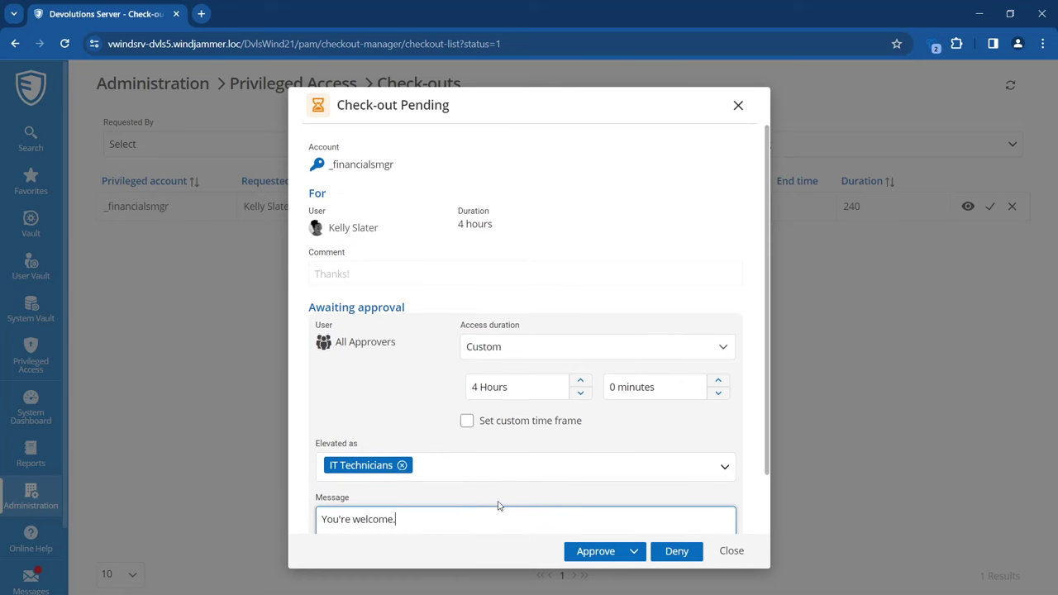
click(595, 551)
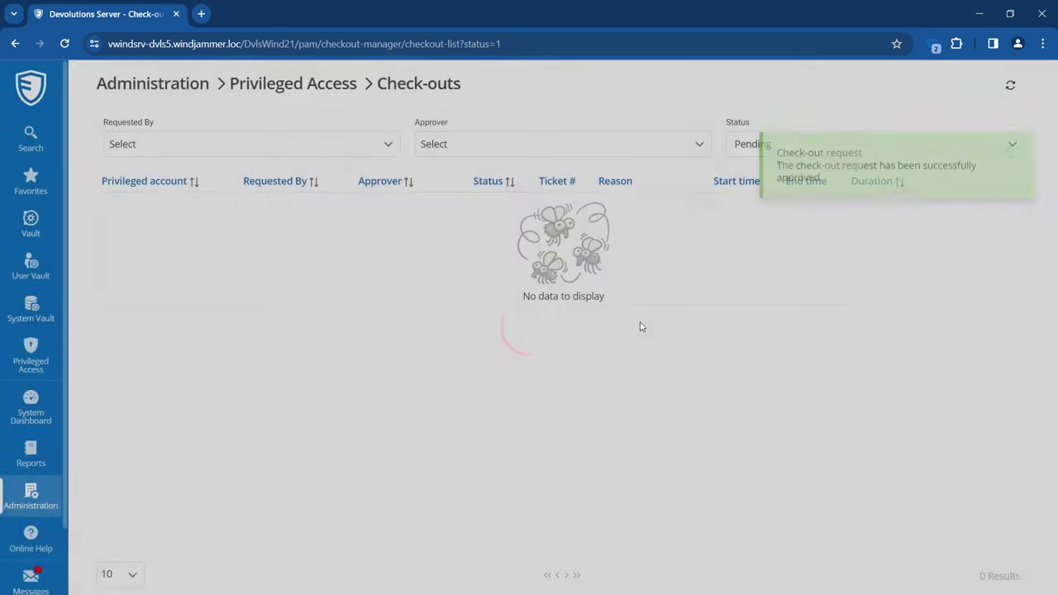